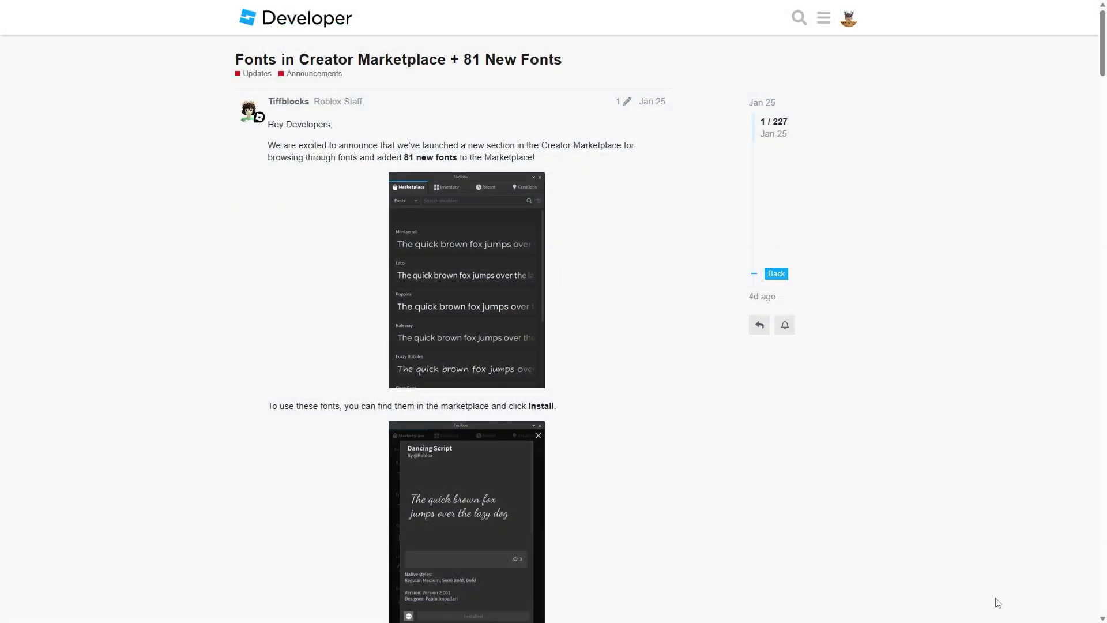
Autoscroll through the 'Fonts in Creator Marketplace + 81 New Fonts' forum post.
middle_click(1046, 619)
middle_click(1026, 490)
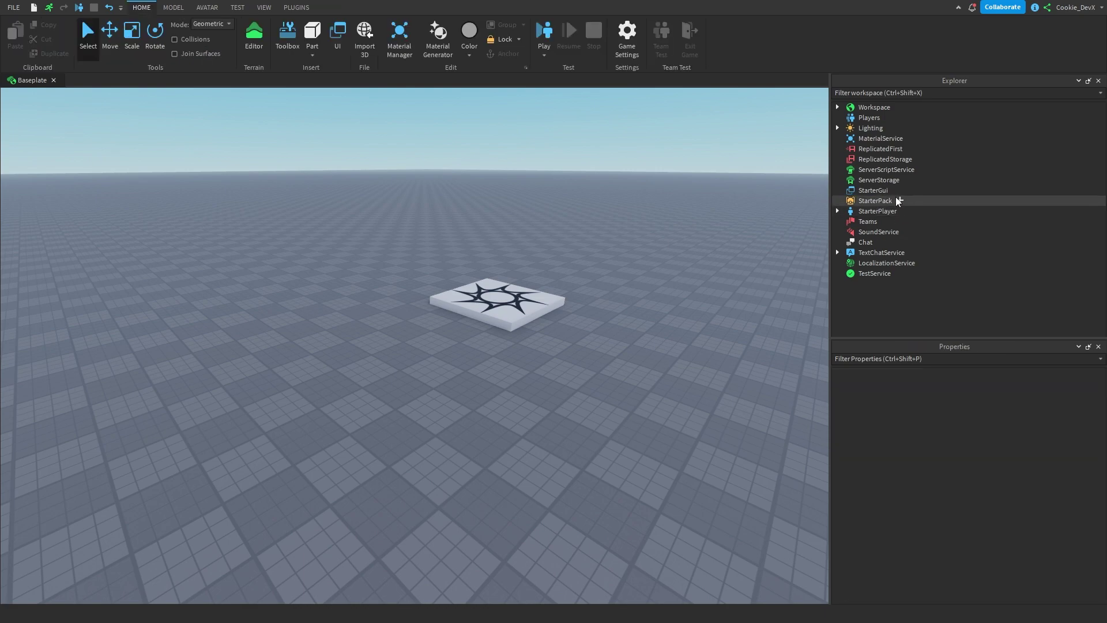
Insert a TextLabel into StarterGui's ScreenGui and move it to the centre of the viewport.
click(895, 192)
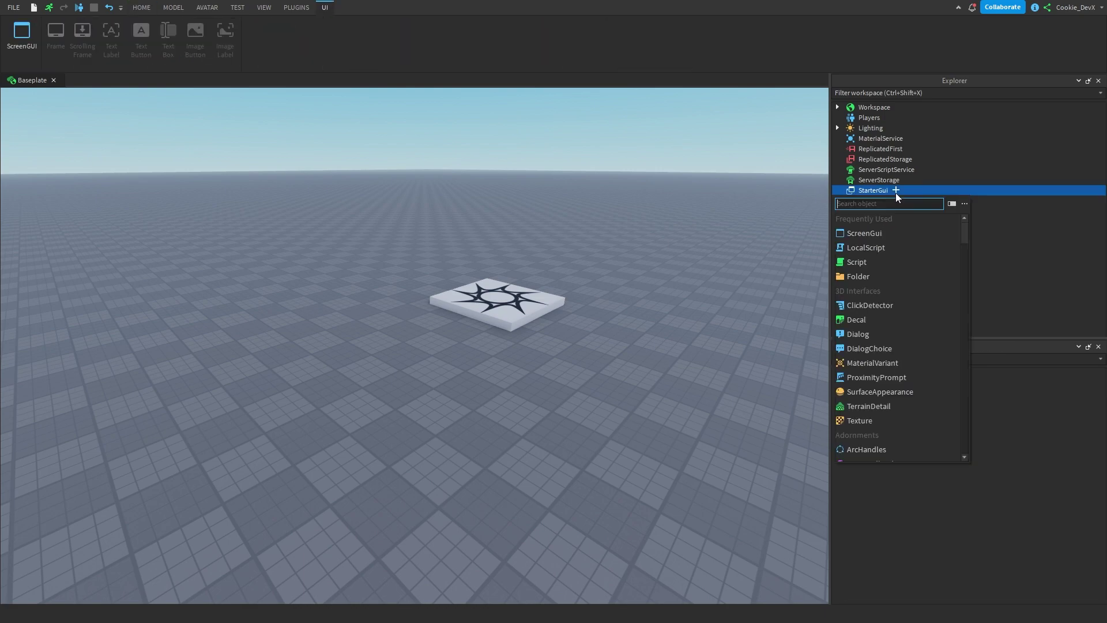
key(Escape)
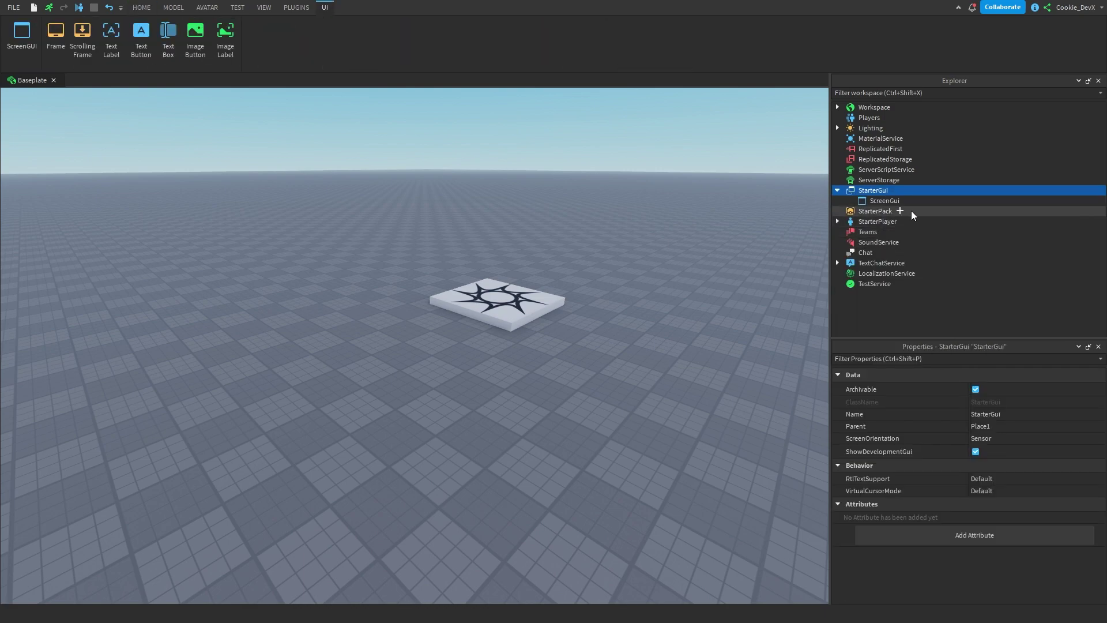
click(907, 200)
click(882, 269)
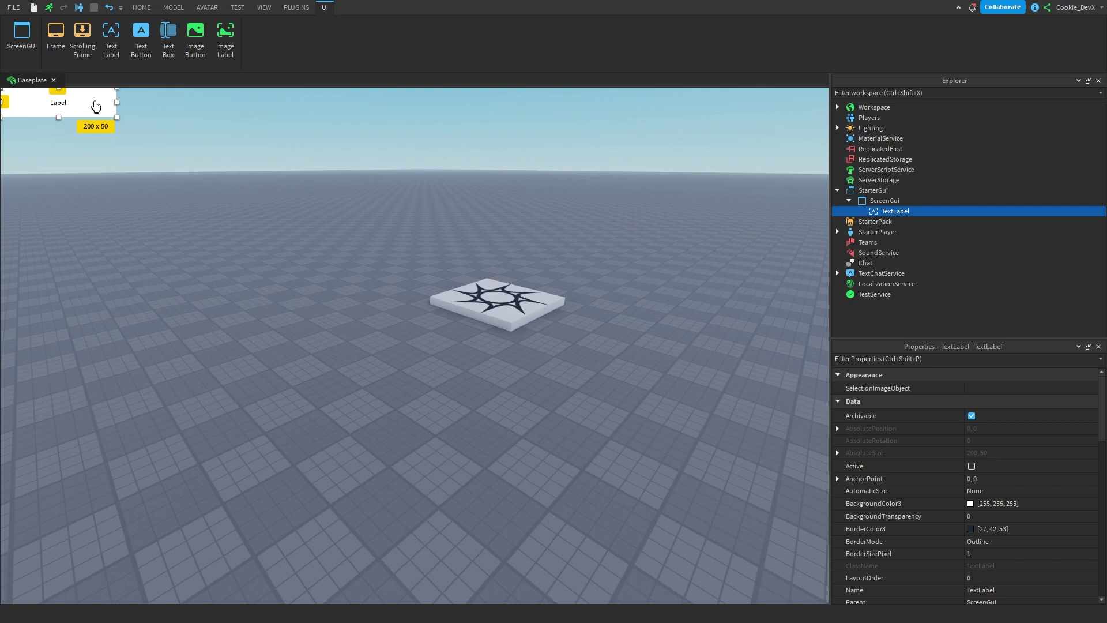
drag(95, 104, 451, 344)
Set the label's FontFace to Luckiest Guy after trying Accanthis ADF Std and Fondamento.
click(897, 361)
text(fo)
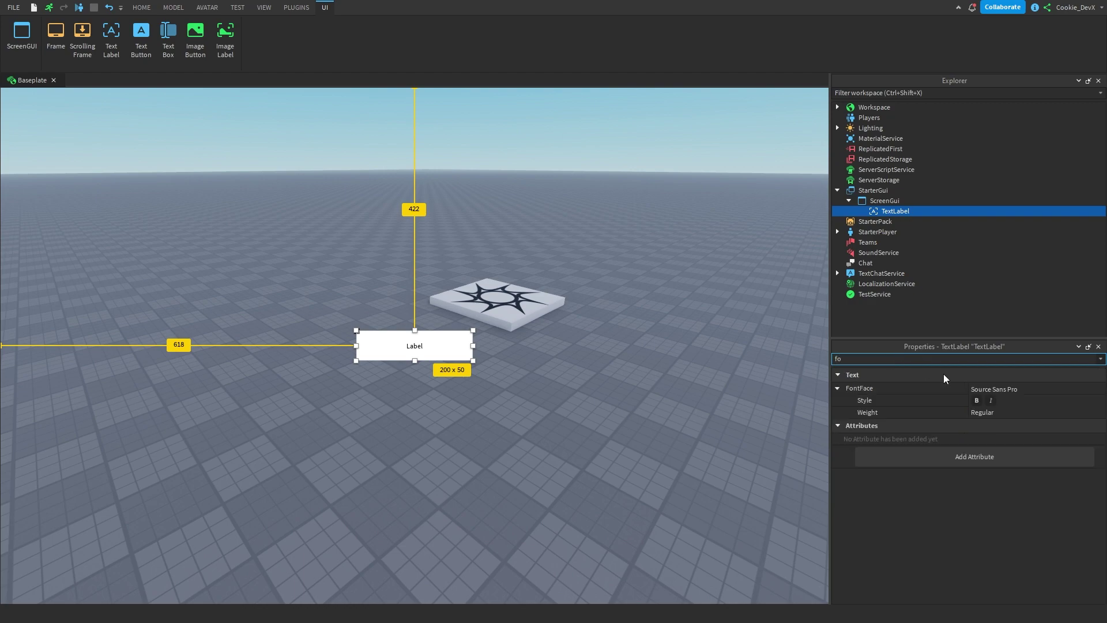
click(1039, 390)
click(1038, 390)
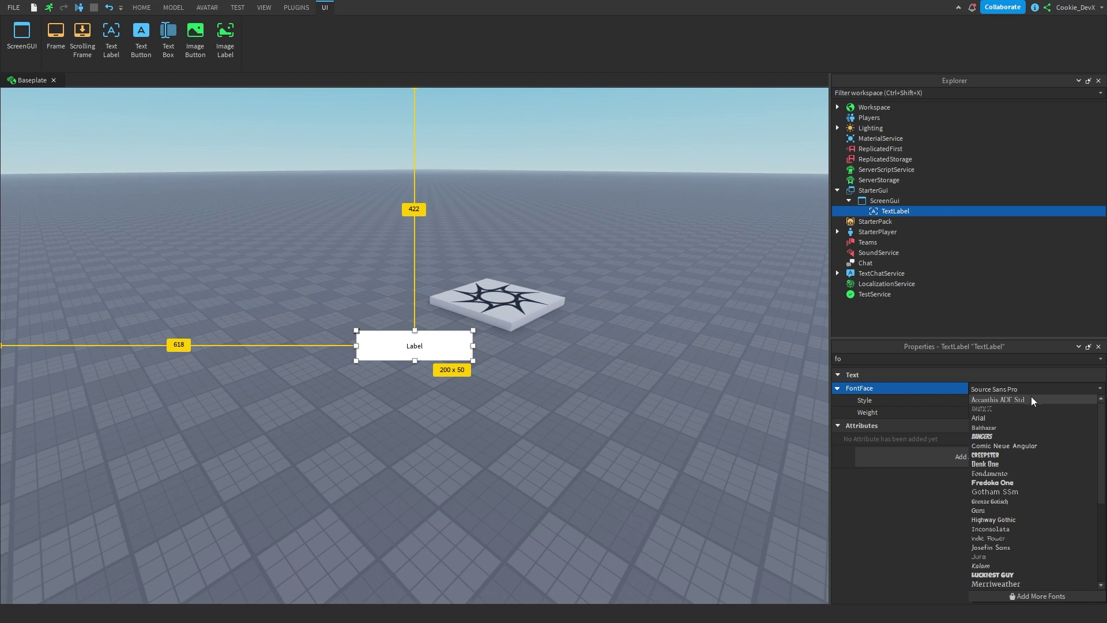
click(1034, 400)
click(1006, 390)
click(990, 476)
click(1011, 390)
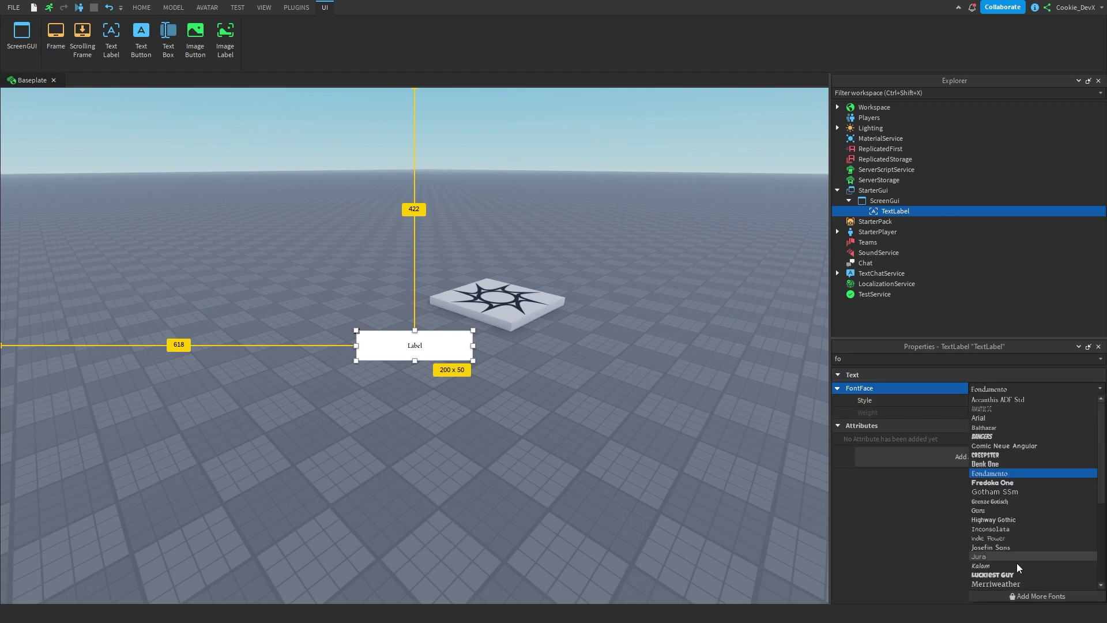
click(992, 574)
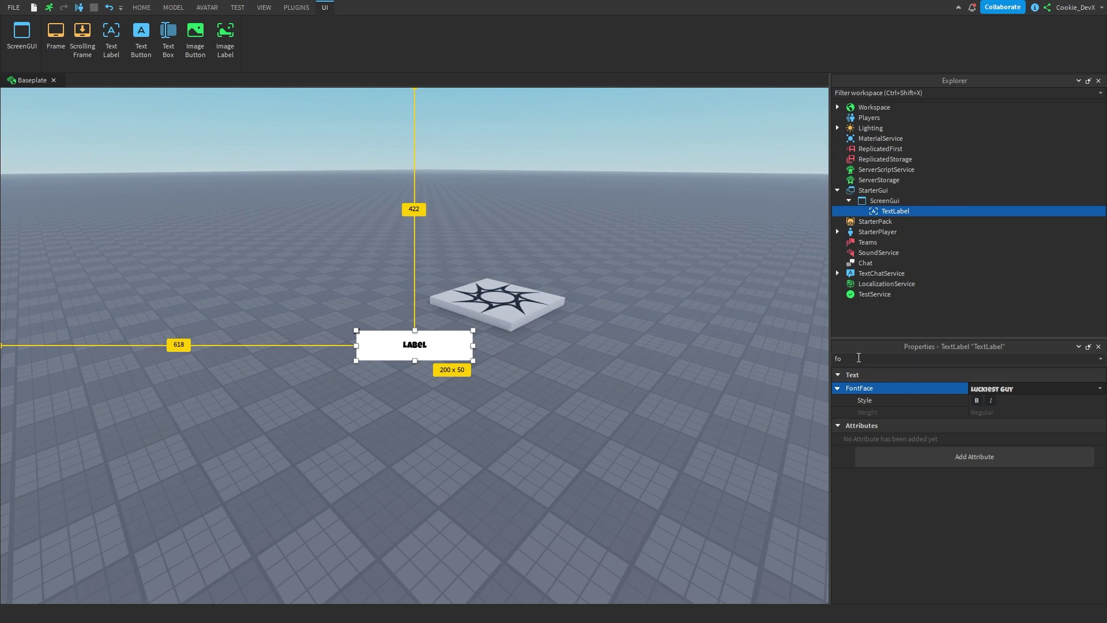
Turn on TextScaled so the label's text fills its box.
click(859, 359)
key(BackSpace)
key(BackSpace)
text(ts)
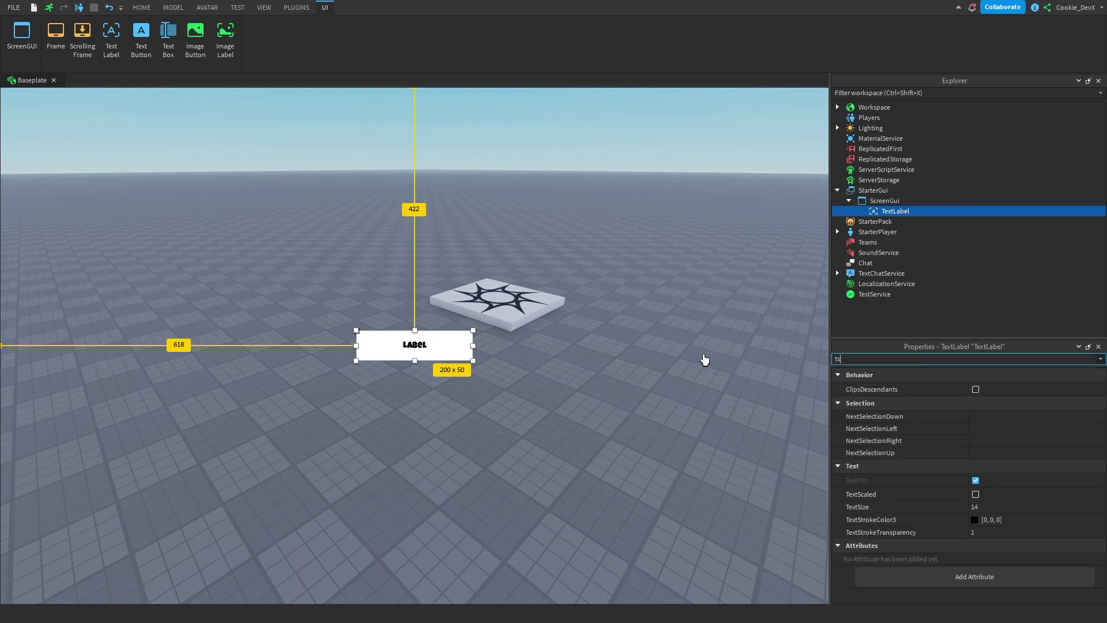
click(976, 495)
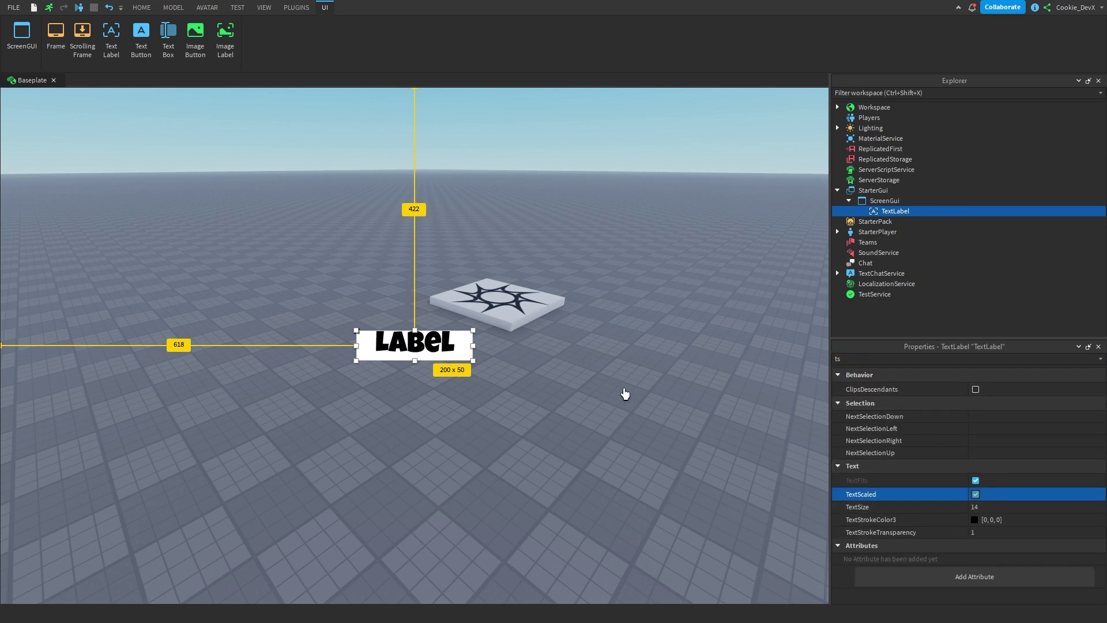
Browse the FontFace list and keep Luckiest Guy as the font.
click(866, 359)
key(BackSpace)
key(BackSpace)
text(f)
click(1032, 415)
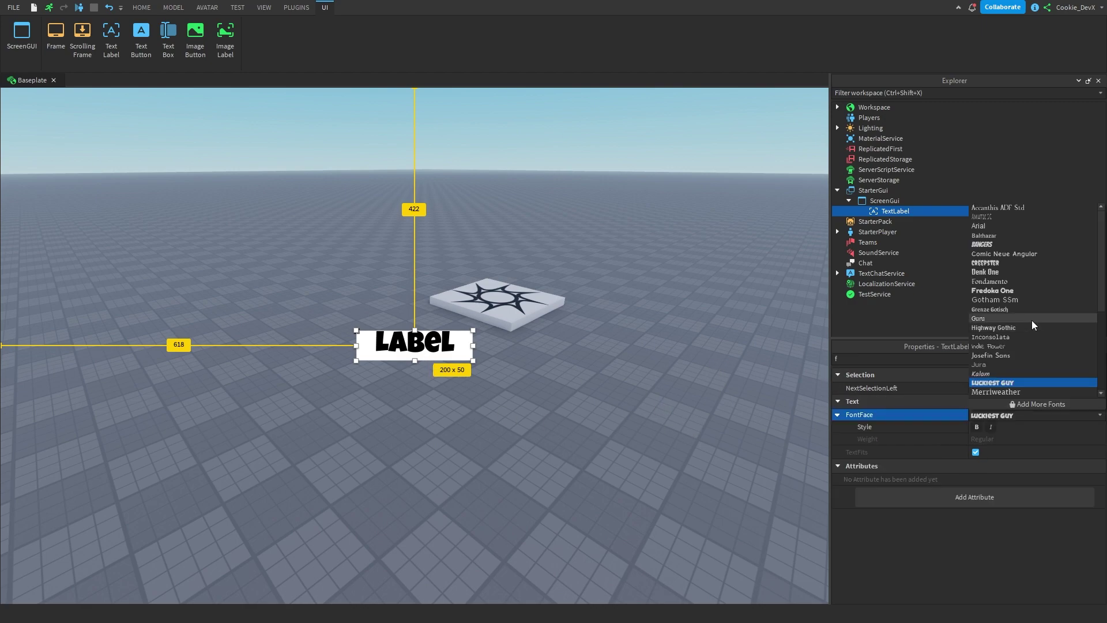
scroll(1037, 345, down, 5)
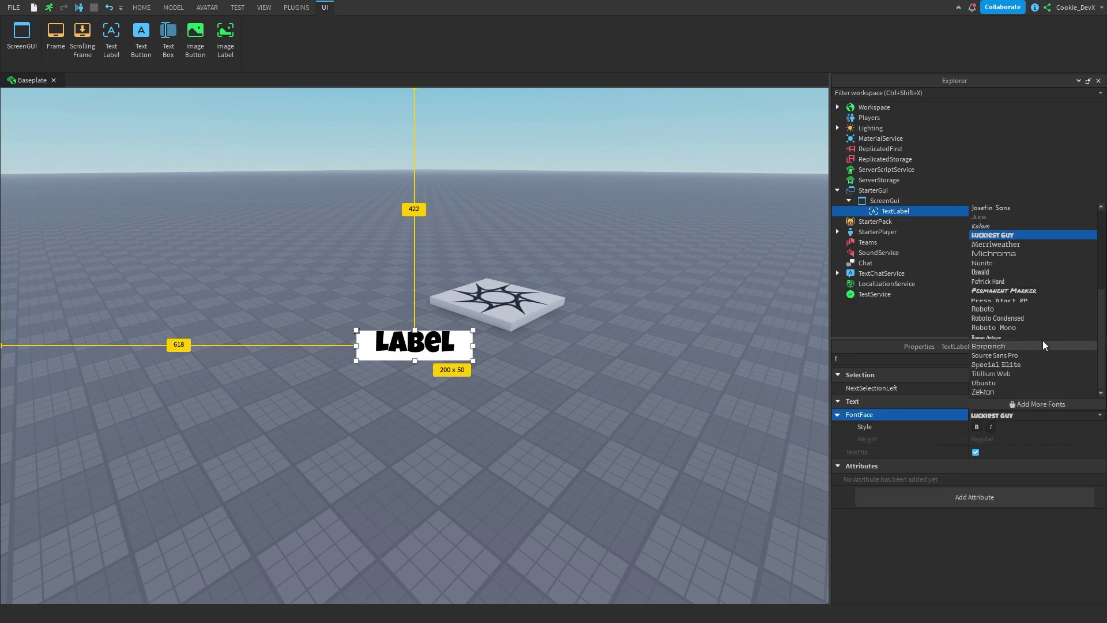
scroll(1047, 345, up, 5)
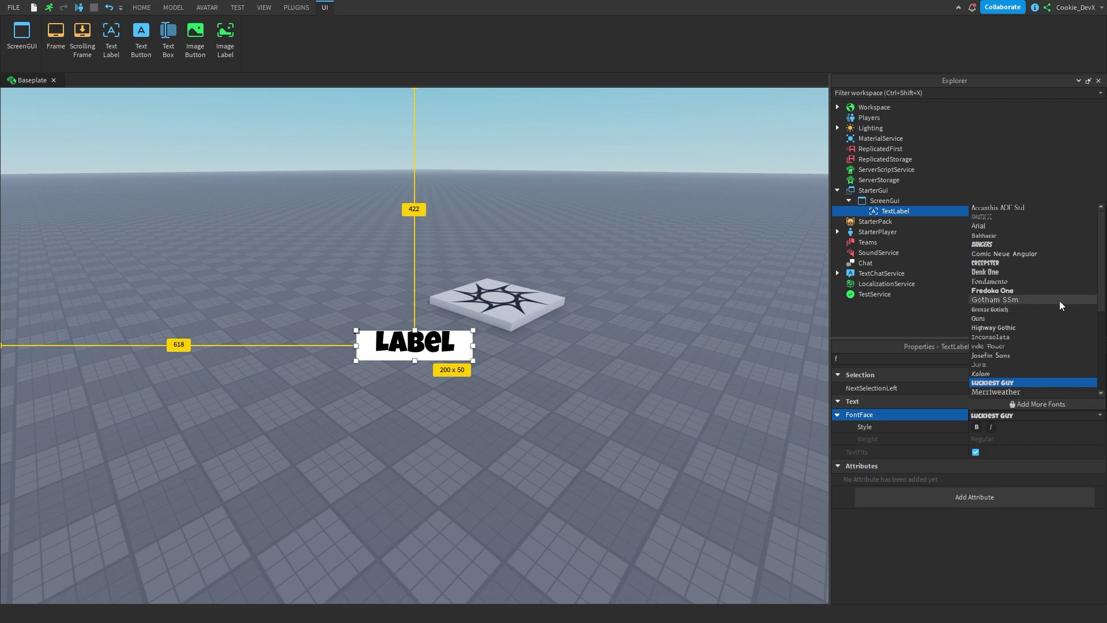
click(618, 296)
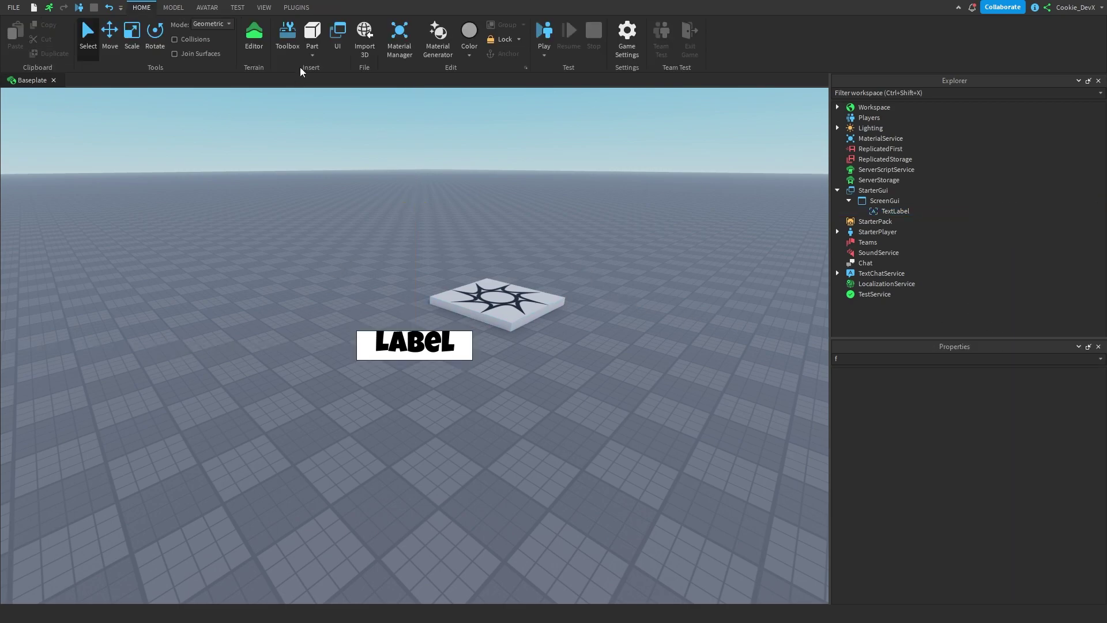
Open the Toolbox and switch the Creator Marketplace category to Fonts.
click(287, 35)
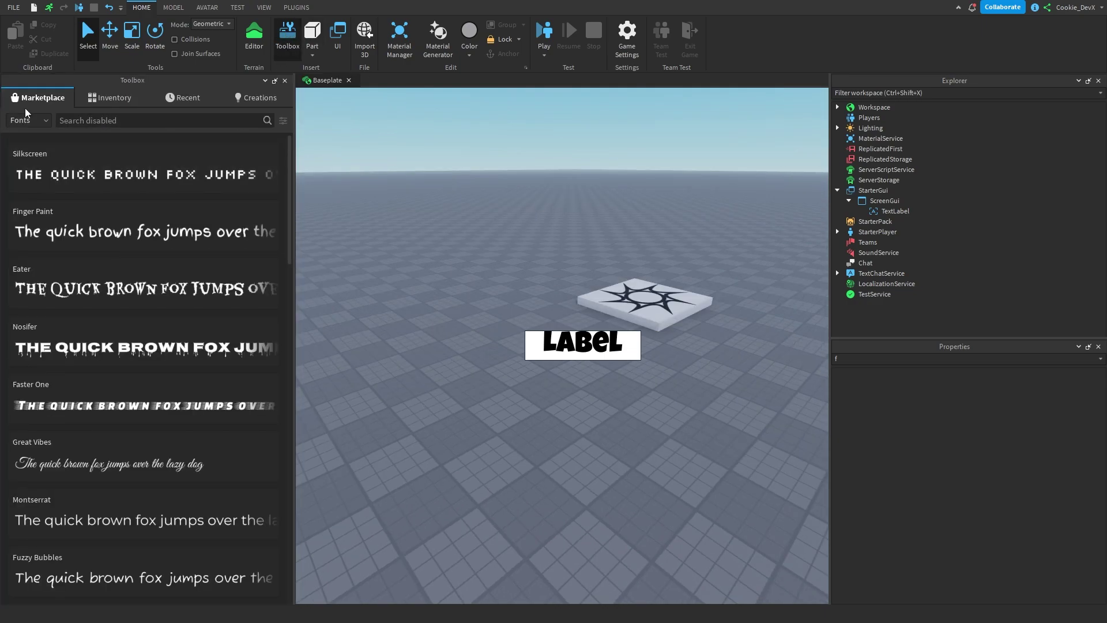
click(39, 123)
click(29, 139)
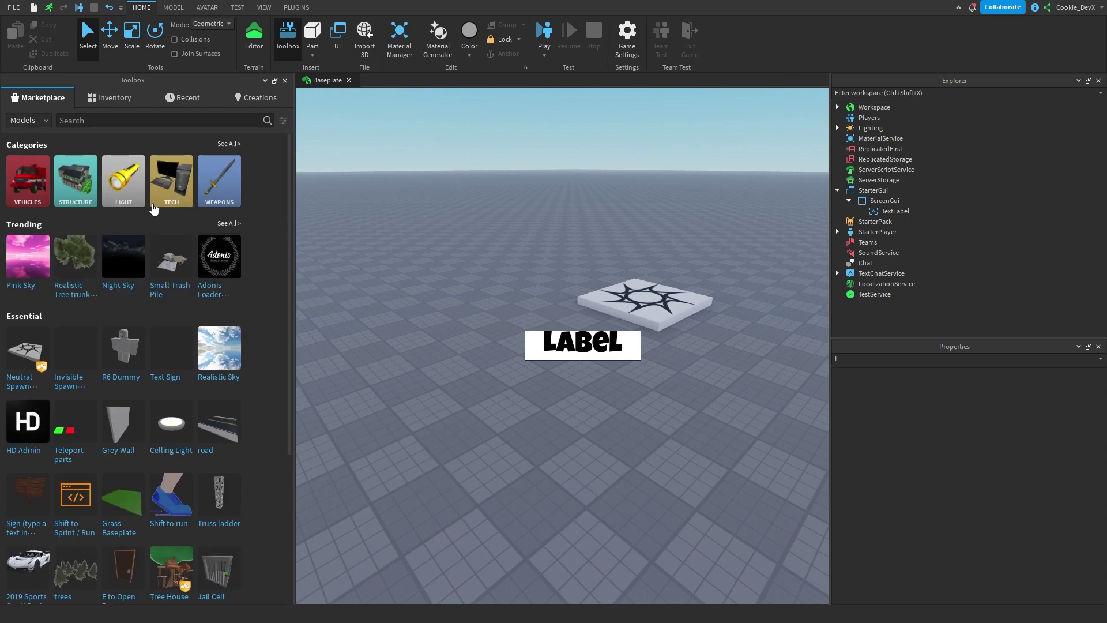
click(30, 122)
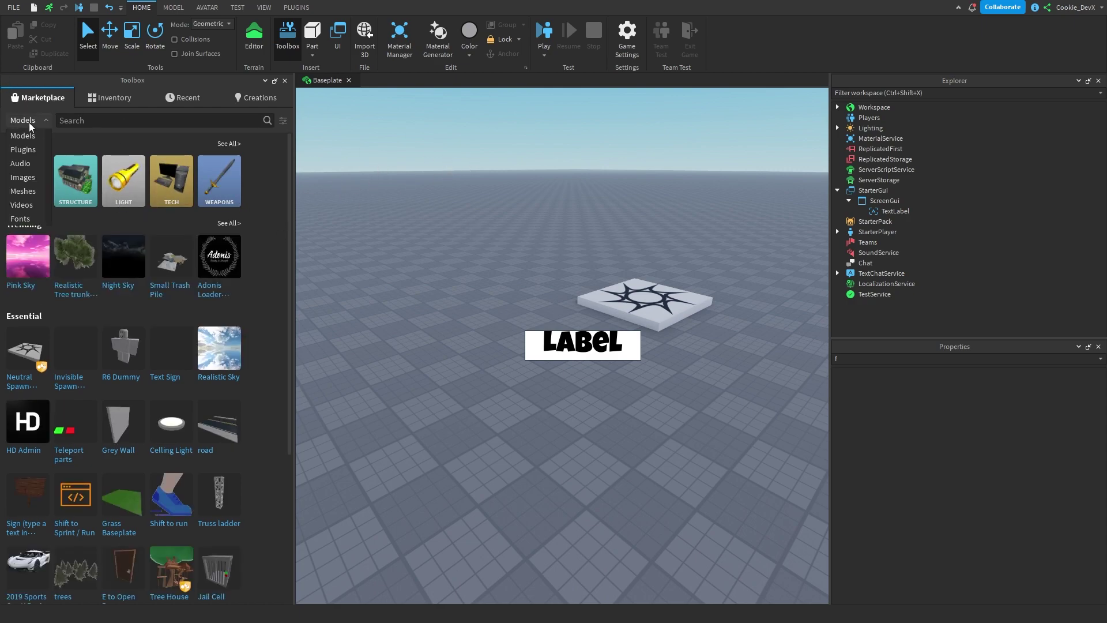
click(33, 219)
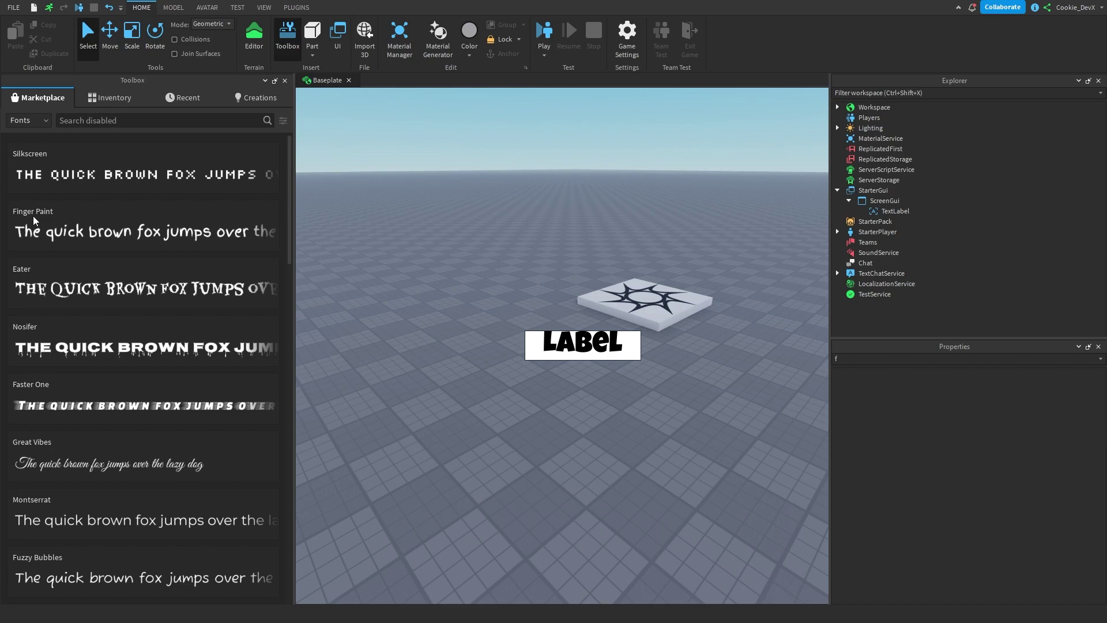
Find the Inter font by Roblox and install it.
scroll(166, 232, down, 3)
scroll(156, 235, down, 20)
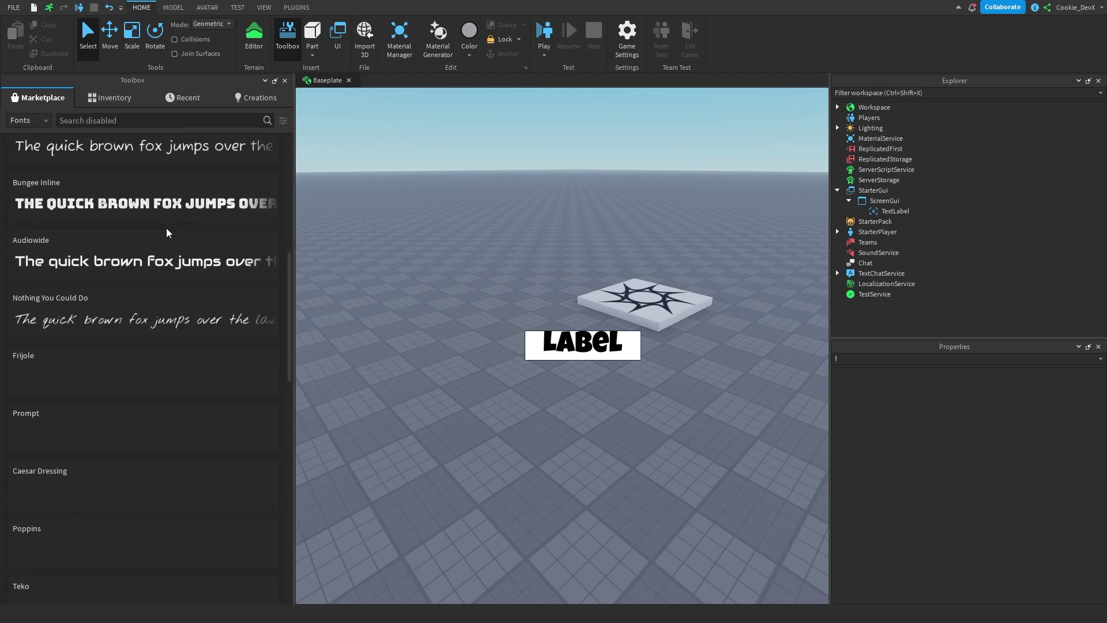
scroll(147, 237, down, 20)
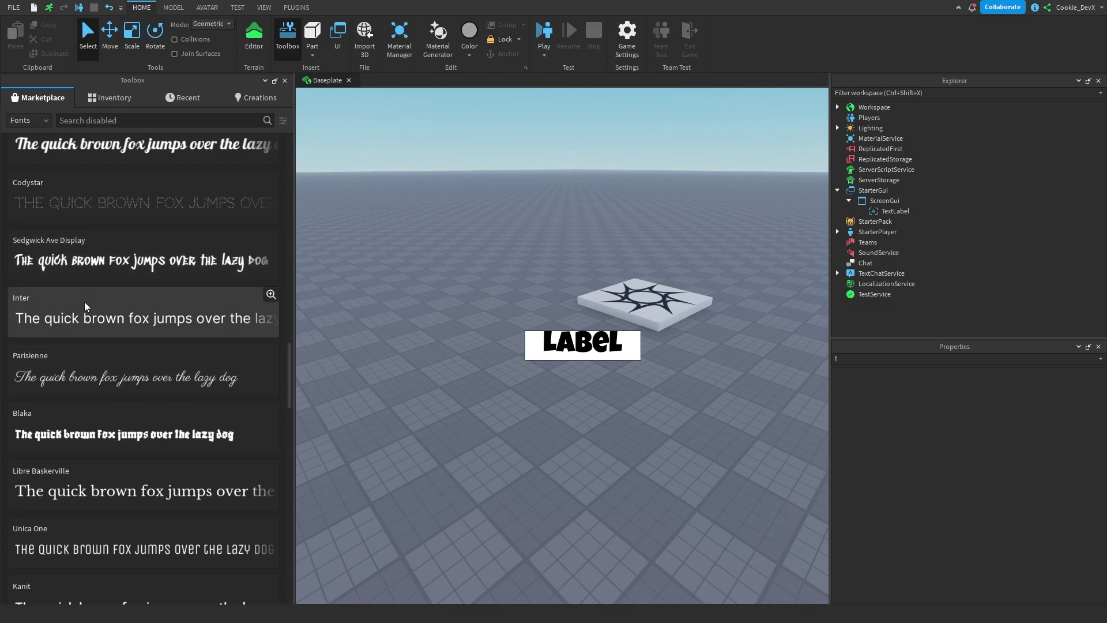
click(81, 316)
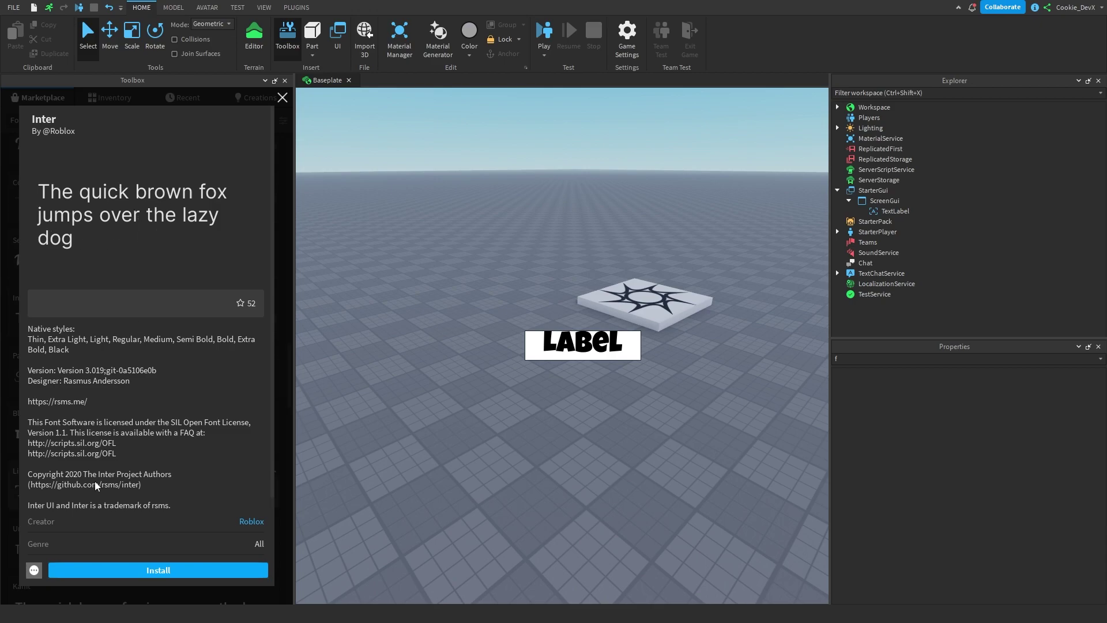
click(152, 571)
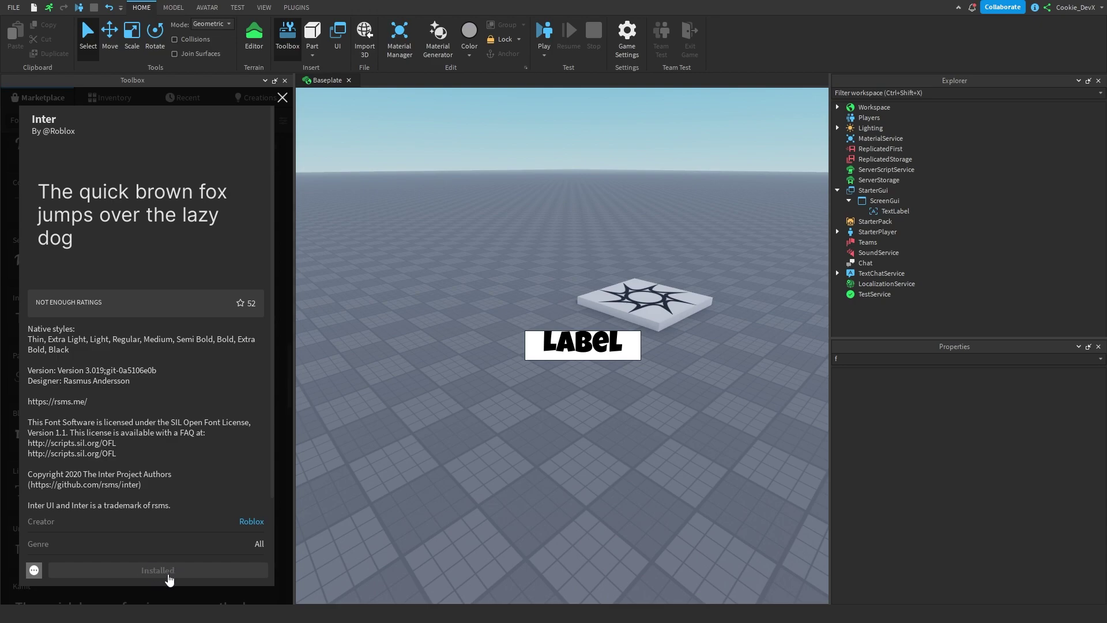
Change the TextLabel's FontFace from Luckiest Guy to the installed Inter font.
click(891, 213)
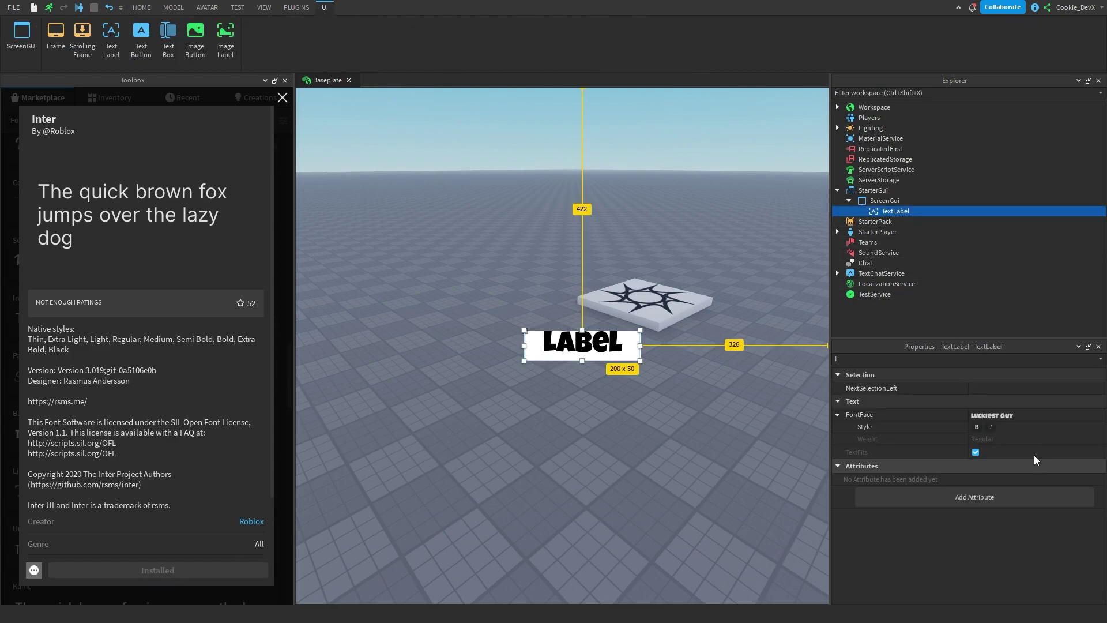
click(1020, 413)
click(1021, 413)
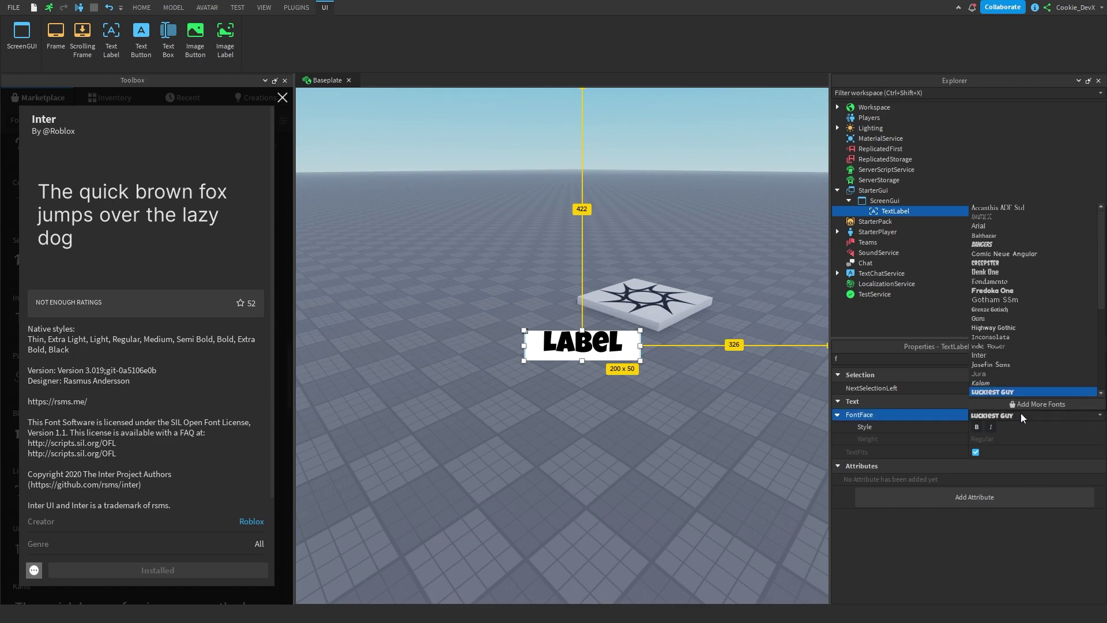
key(i)
key(n)
key(t)
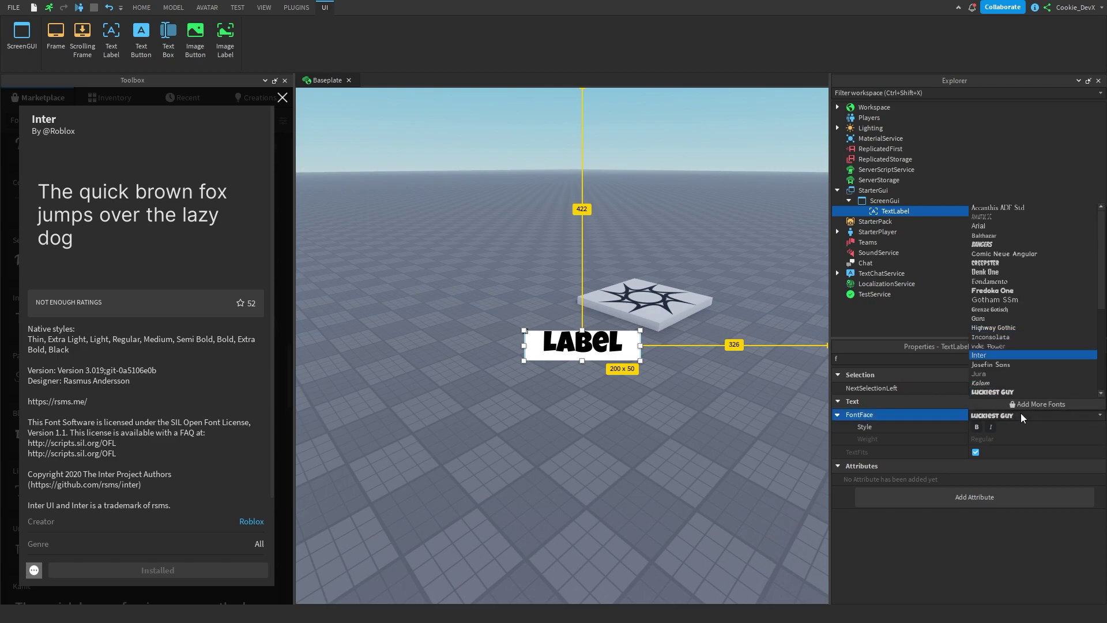
key(Return)
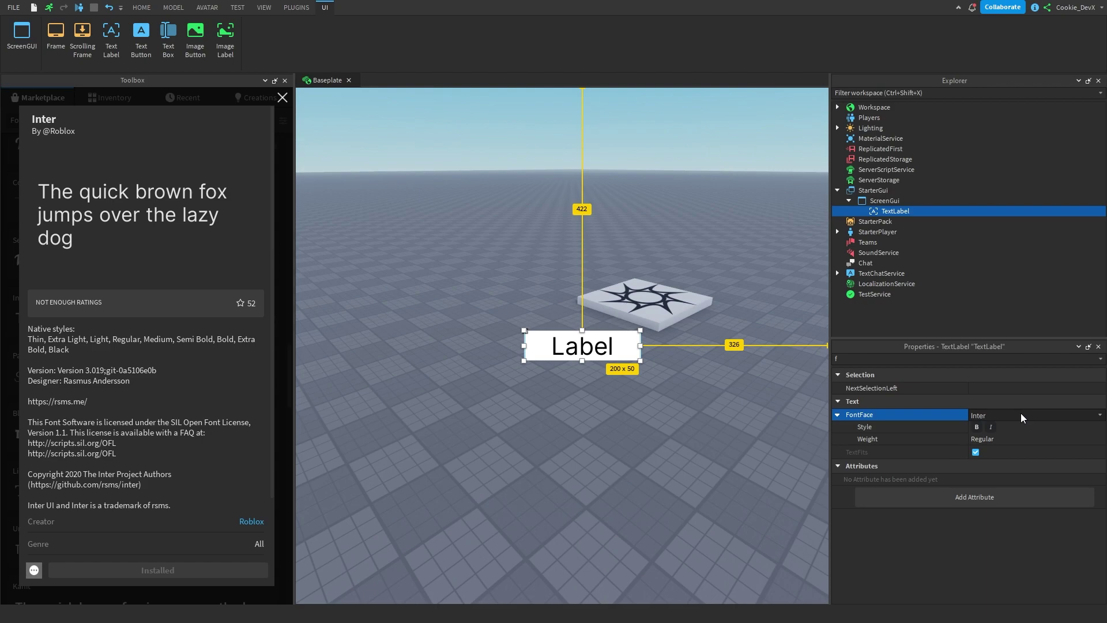
Turn on the label's RichText property.
click(998, 359)
key(BackSpace)
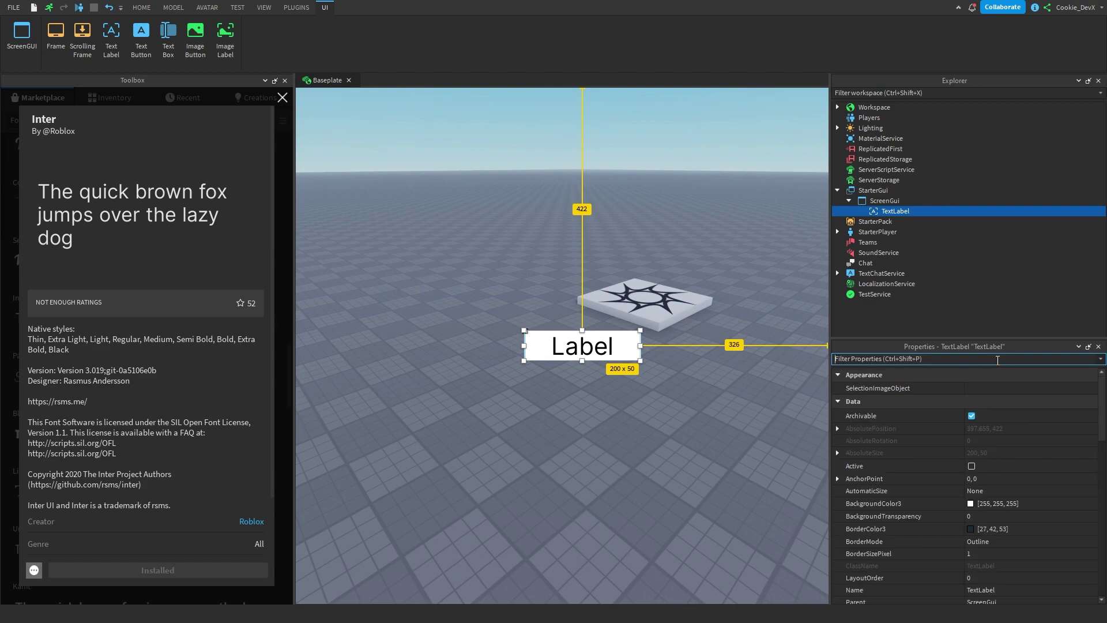
text(rich)
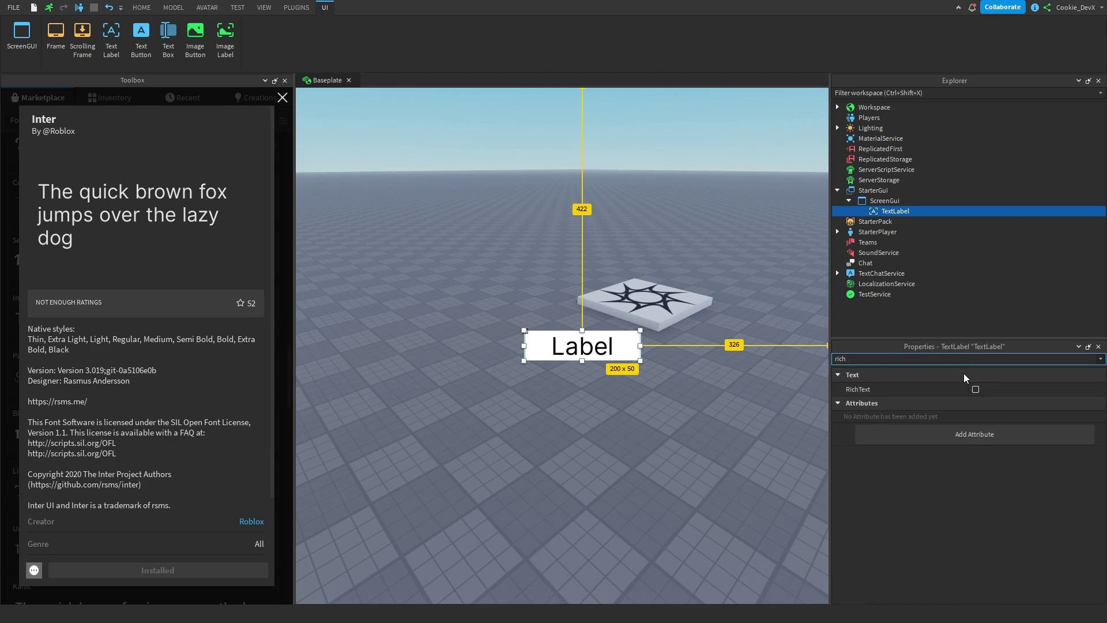
click(979, 390)
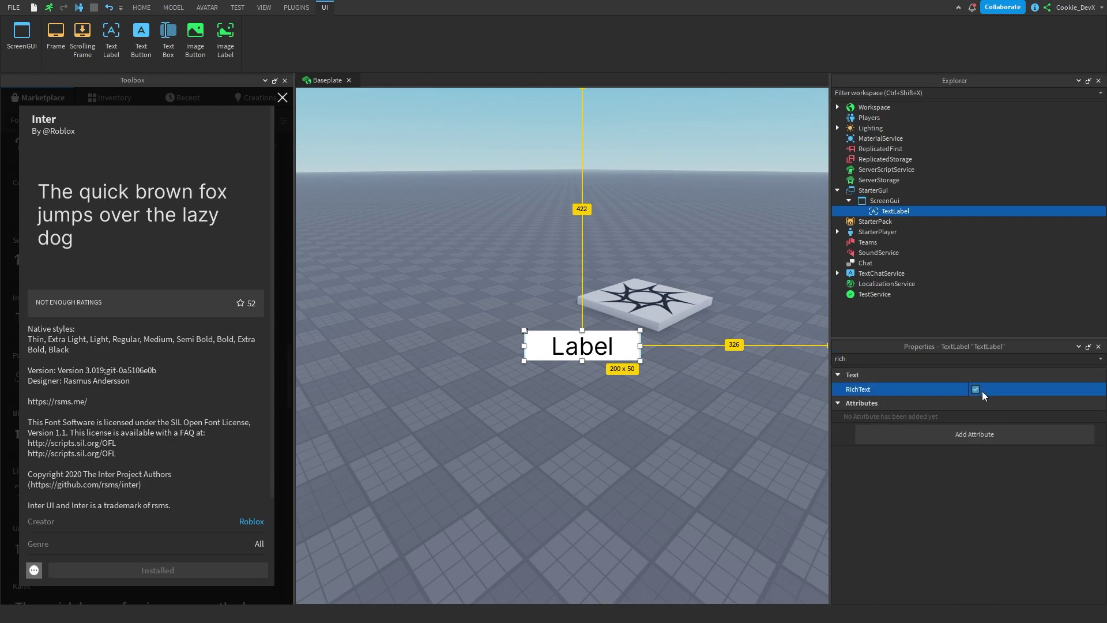
Set the label's Text to '<b>Hello!</b> How are you today?'.
click(915, 359)
key(ctrl+a)
key(BackSpace)
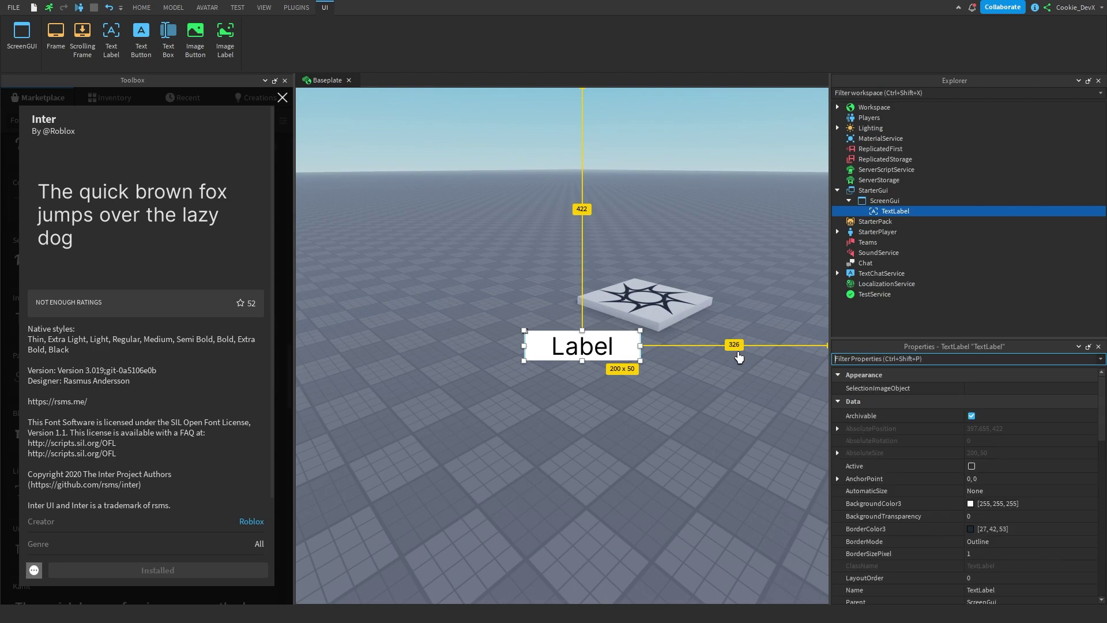
text(text)
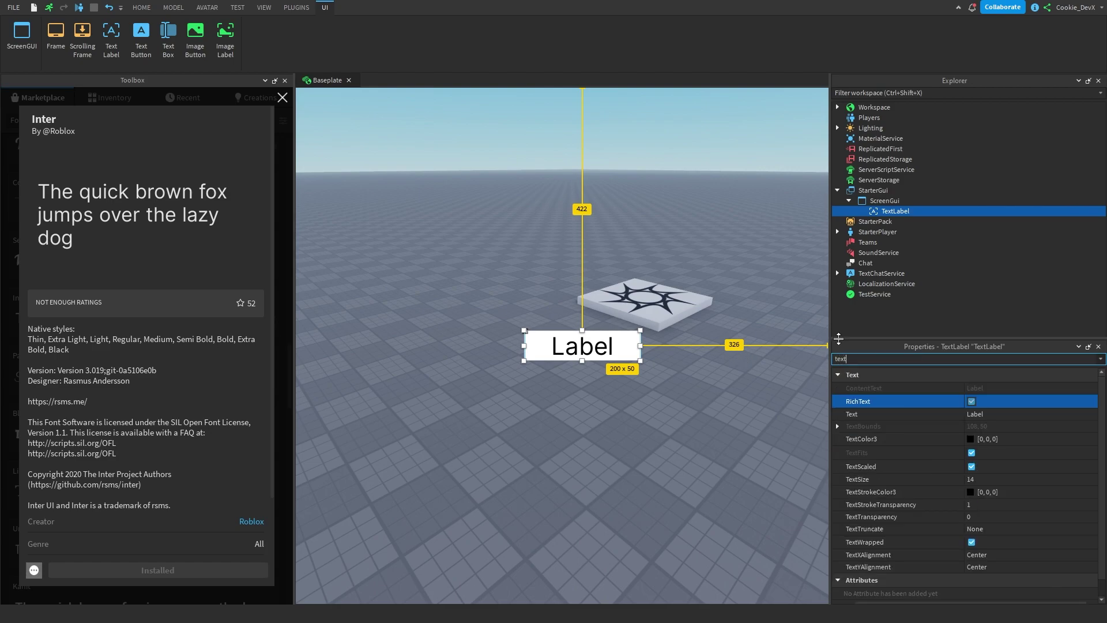
click(1004, 414)
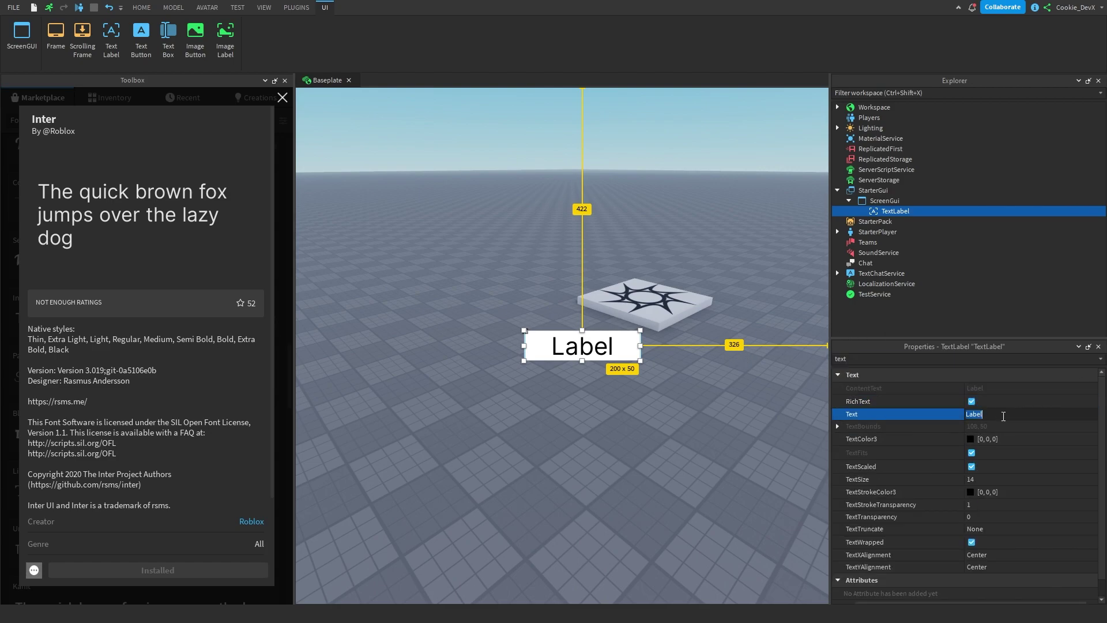
key(BackSpace)
text(<b>Hello!</)
key(BackSpace)
text(b> How are you today?)
key(Return)
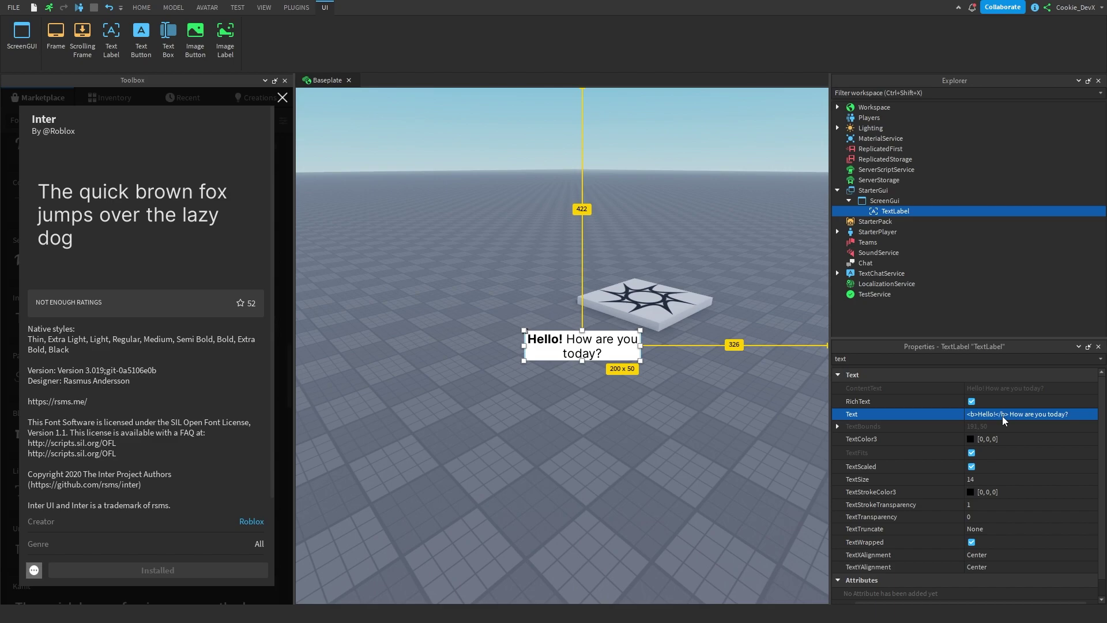
Clear the label's Text value and begin typing '<font family='.
click(1094, 415)
drag(1068, 415, 965, 415)
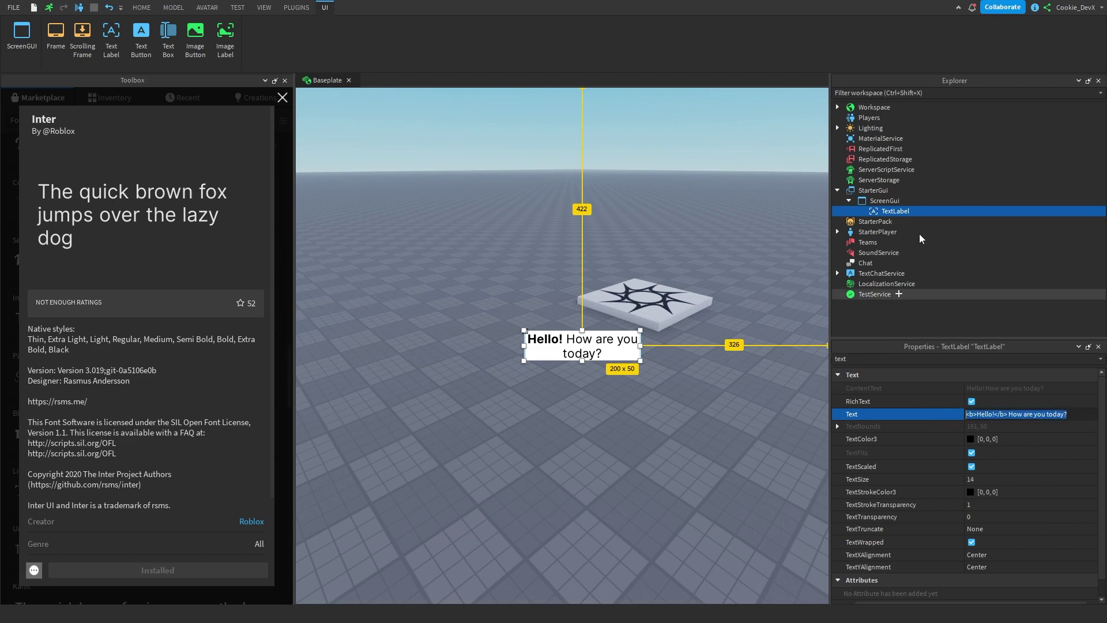
key(BackSpace)
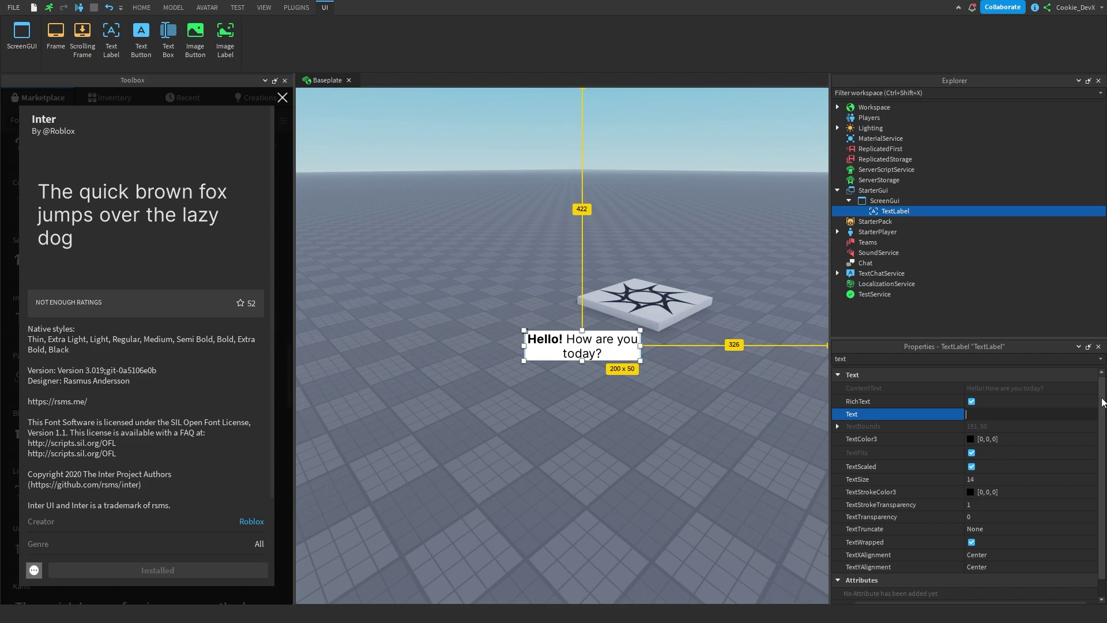
text(<font family=)
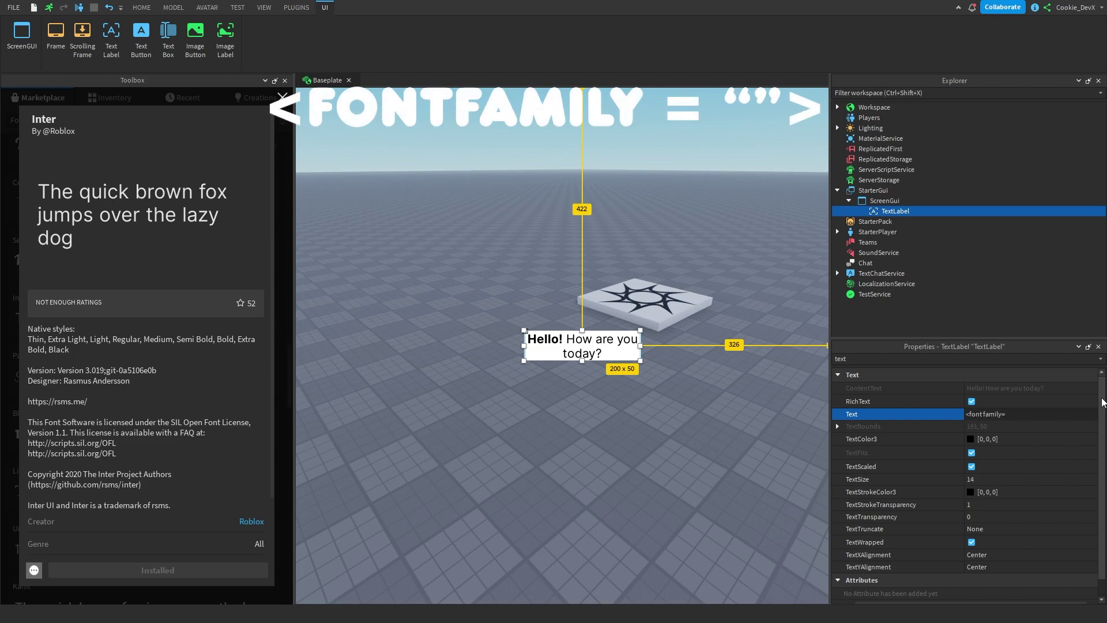
Add the opening quote, then copy the Irish Grover font's asset ID from the Toolbox.
text(")
click(283, 97)
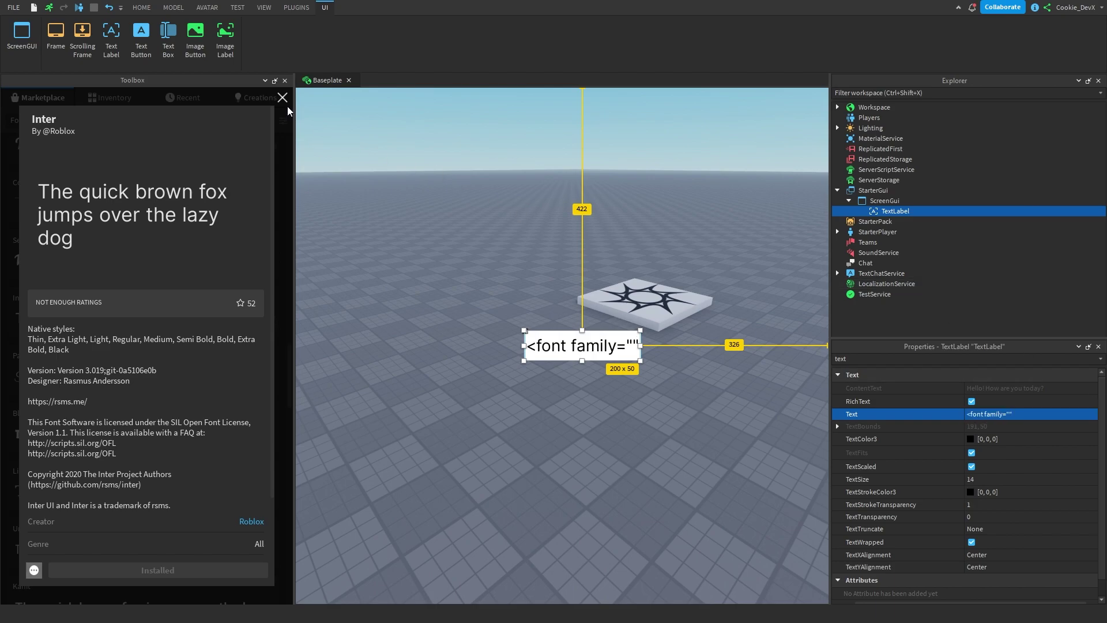
scroll(249, 294, down, 10)
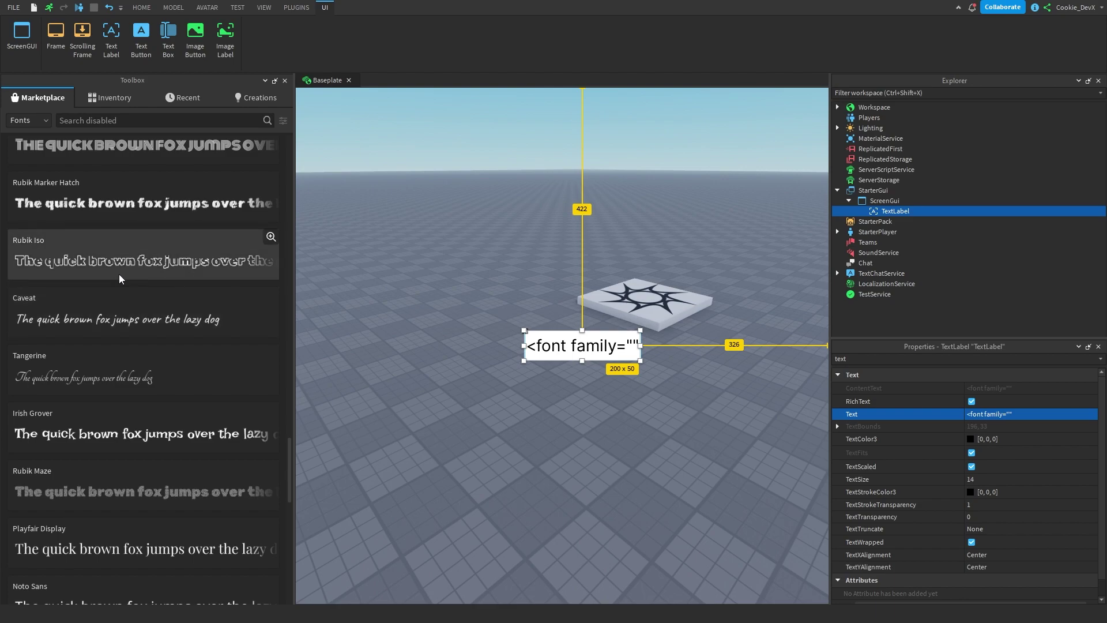
scroll(147, 404, down, 2)
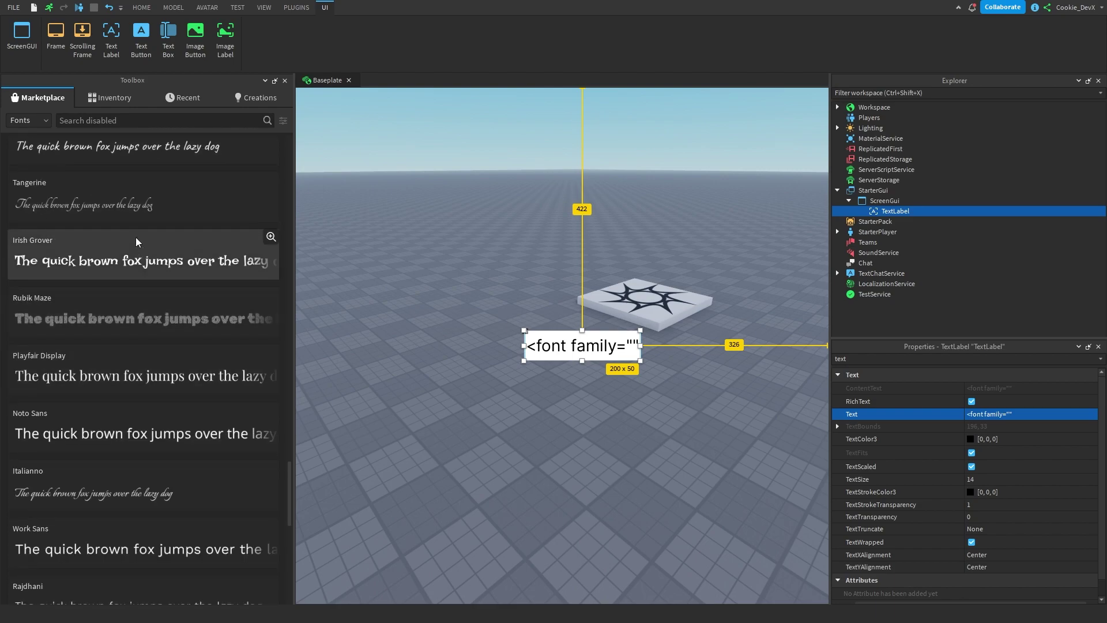
click(141, 248)
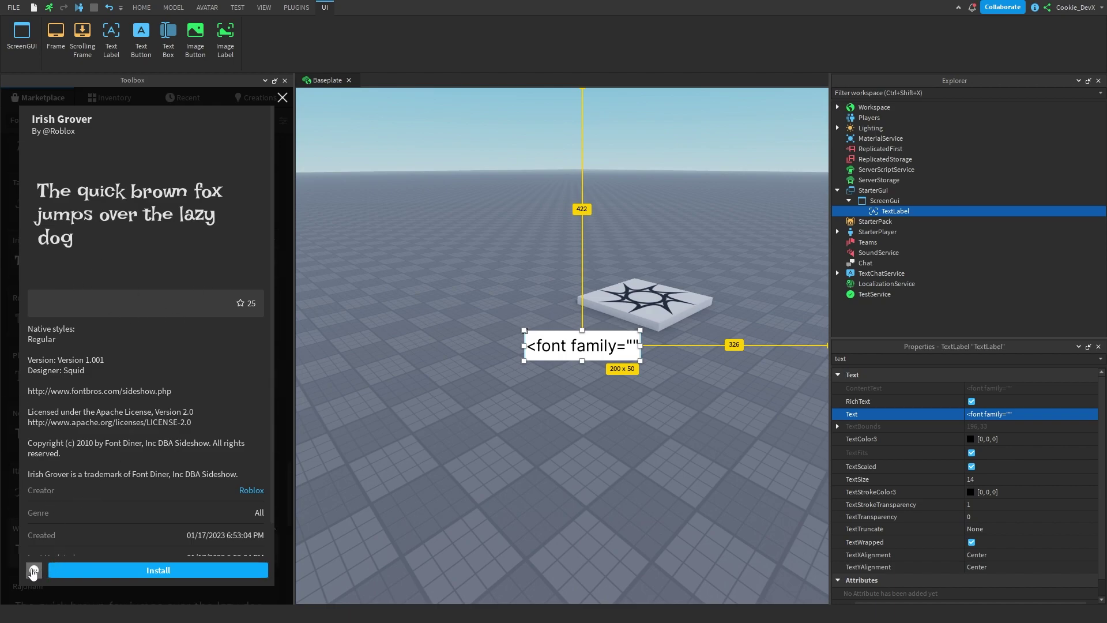
click(34, 571)
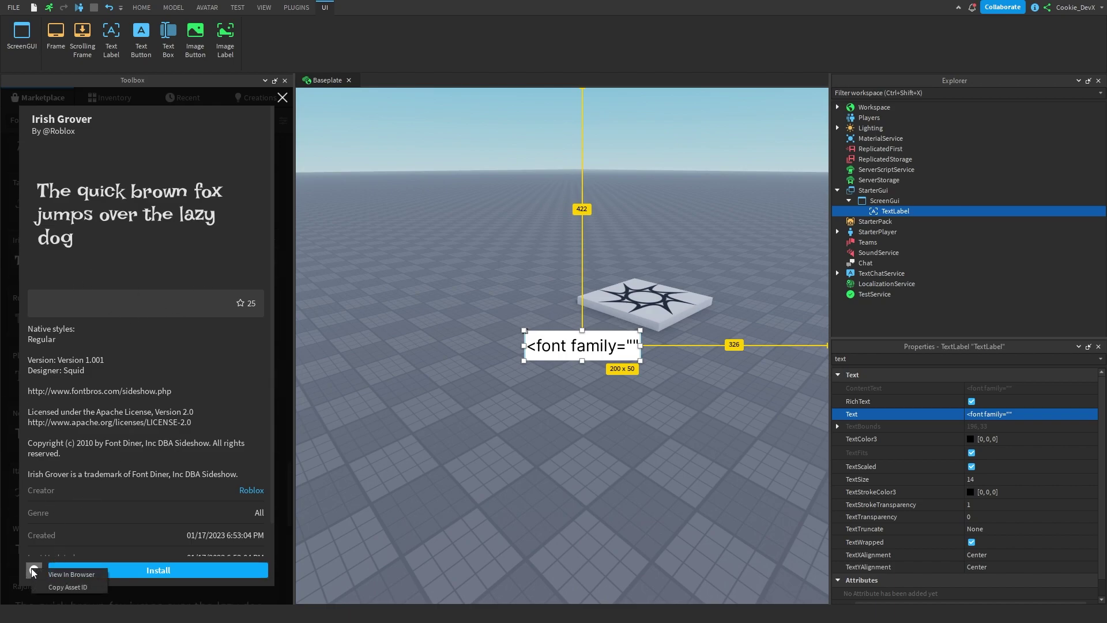
click(66, 588)
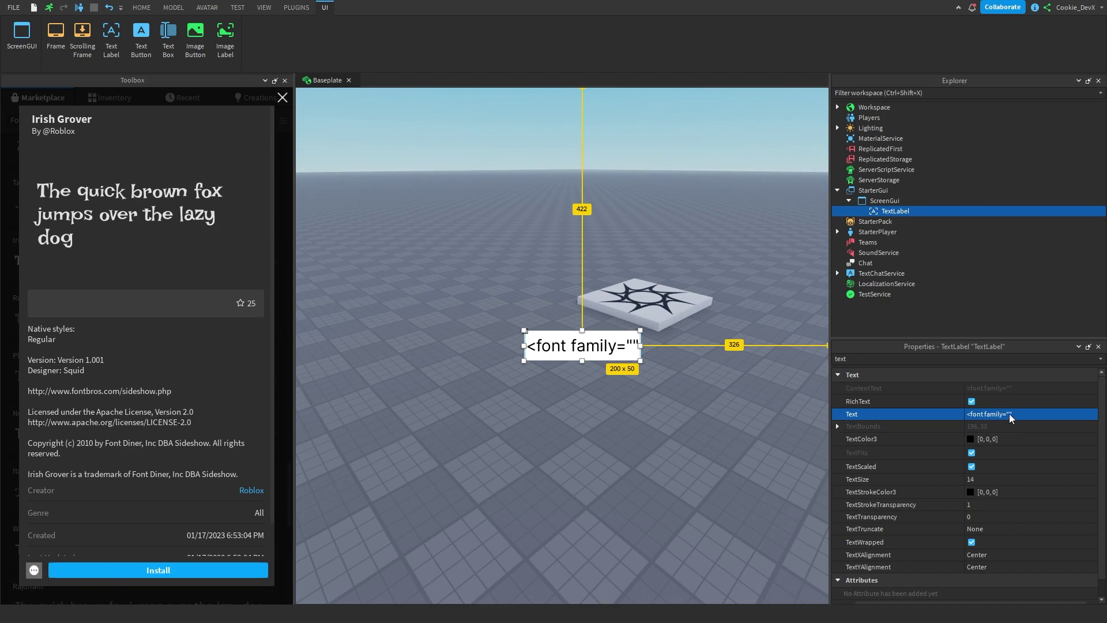
Paste the Irish Grover ID into the family quotes and finish with 'Hello!</font>'.
drag(1003, 414, 1011, 414)
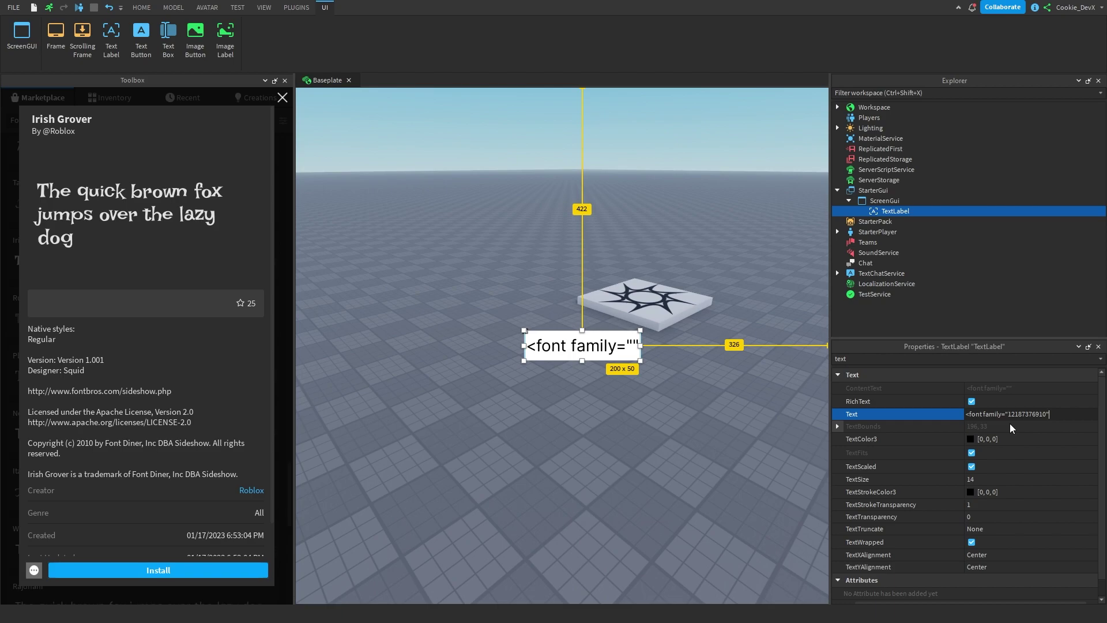
text(Why)
key(BackSpace)
key(BackSpace)
key(BackSpace)
text(Hello!</font>)
Append a second Irish Grover font tag containing 'How do you do?!'.
key(Return)
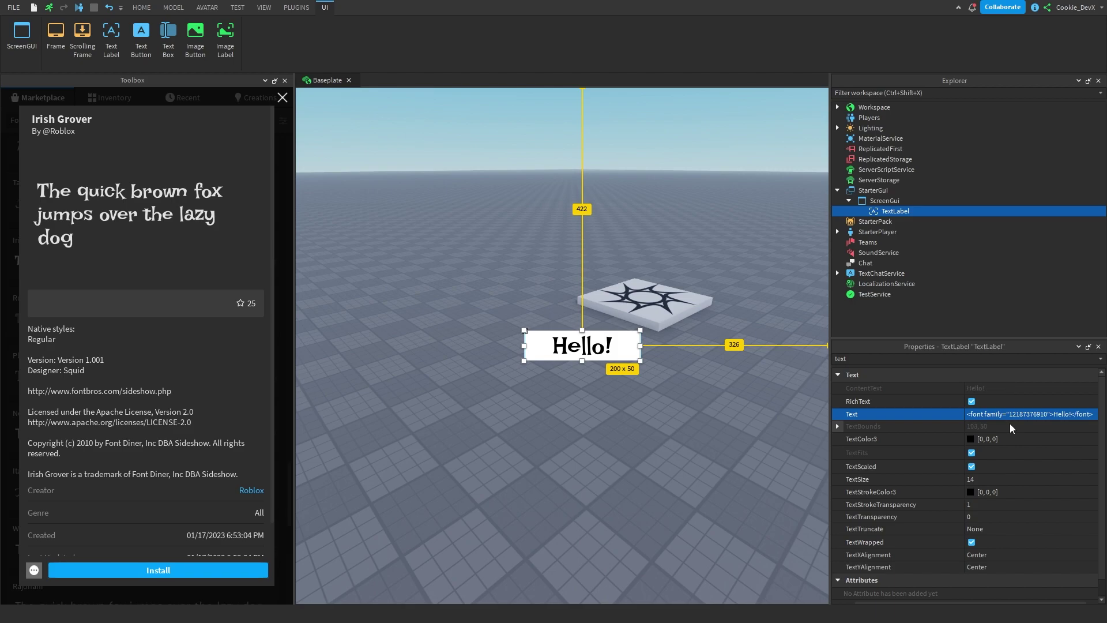
click(1093, 413)
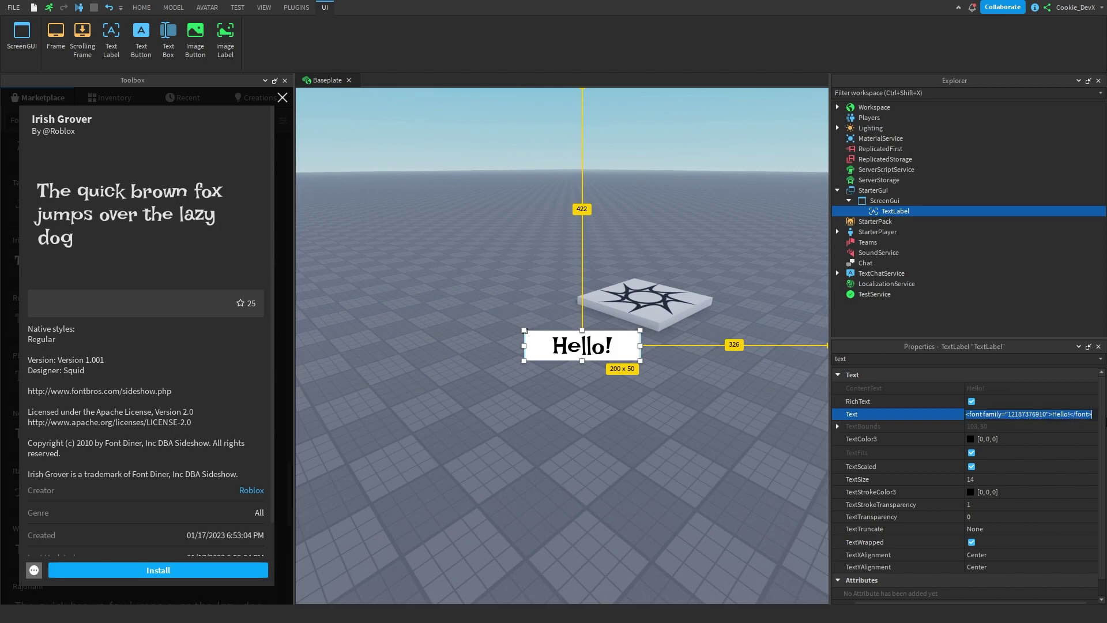
click(1093, 414)
double_click(1076, 414)
click(1077, 413)
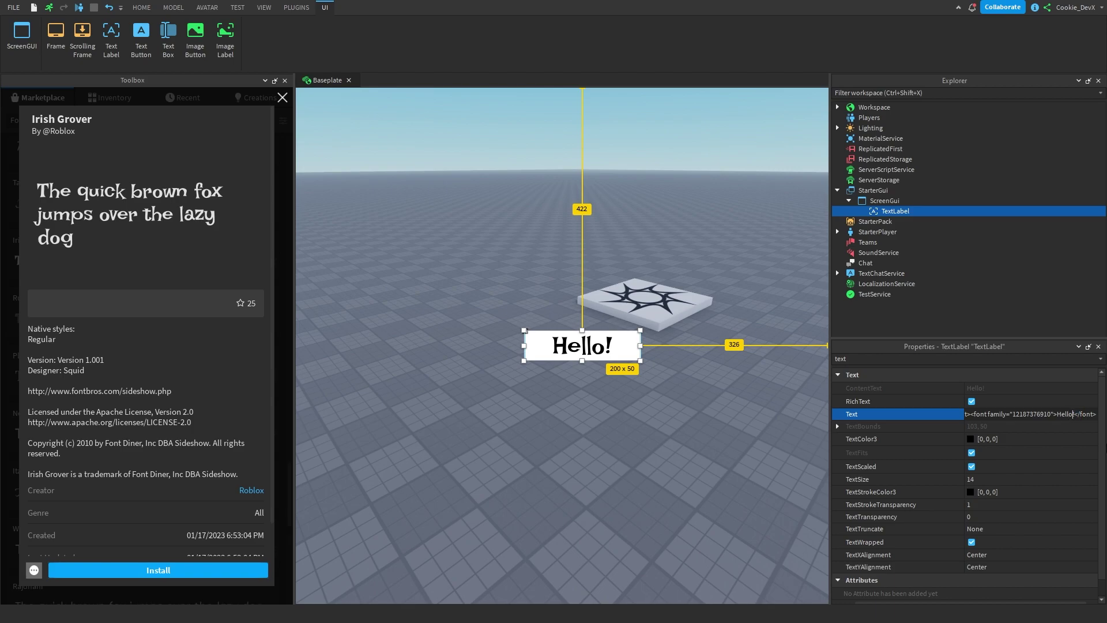
key(ctrl+v)
text(How do you do?!)
key(Return)
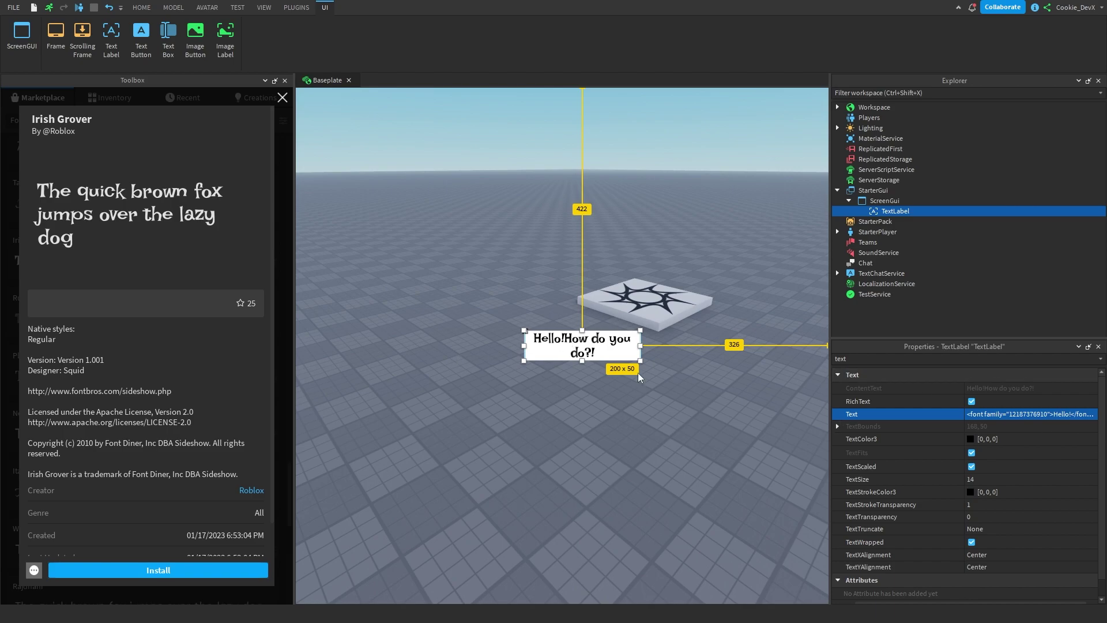
Insert a space between the two font tags and commit the text.
click(978, 415)
click(1009, 418)
click(1042, 415)
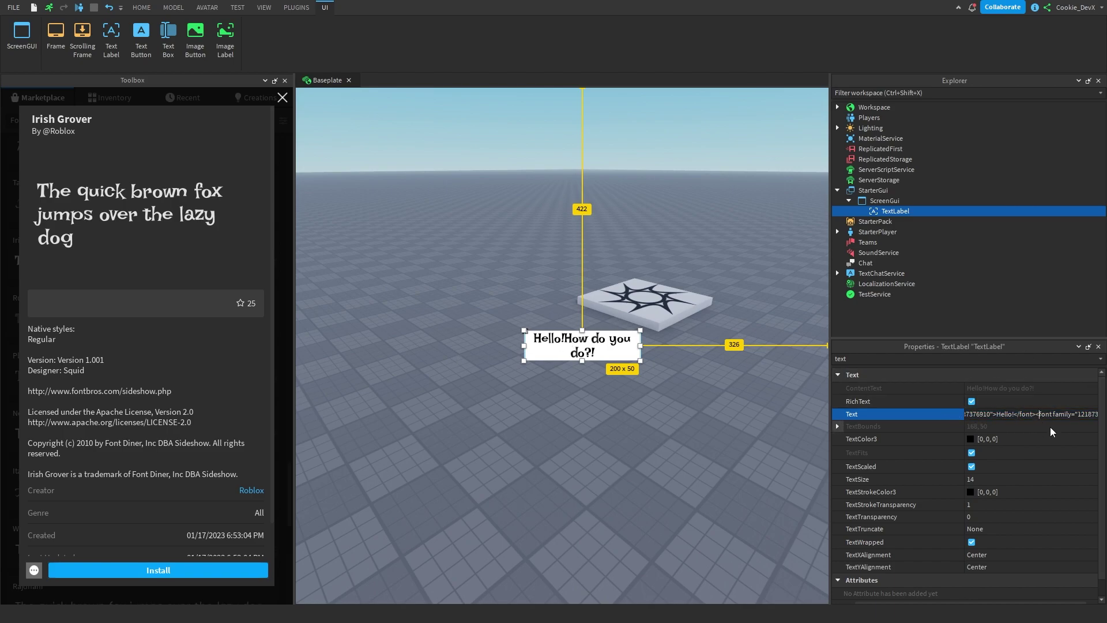
key(Return)
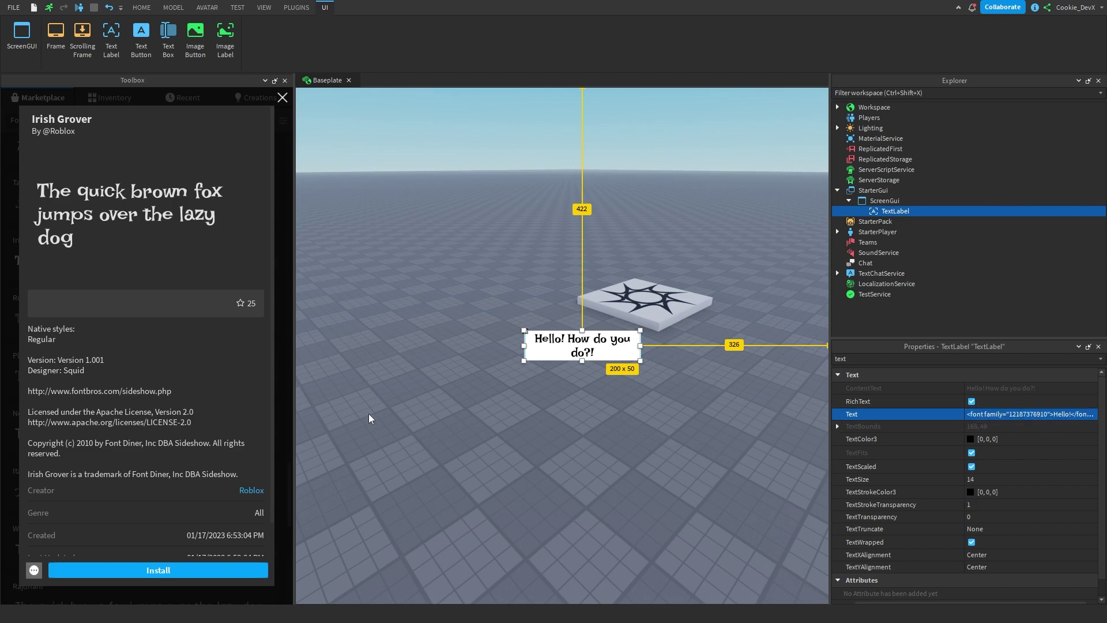
Copy the Italianno font's asset ID from the Toolbox.
click(283, 98)
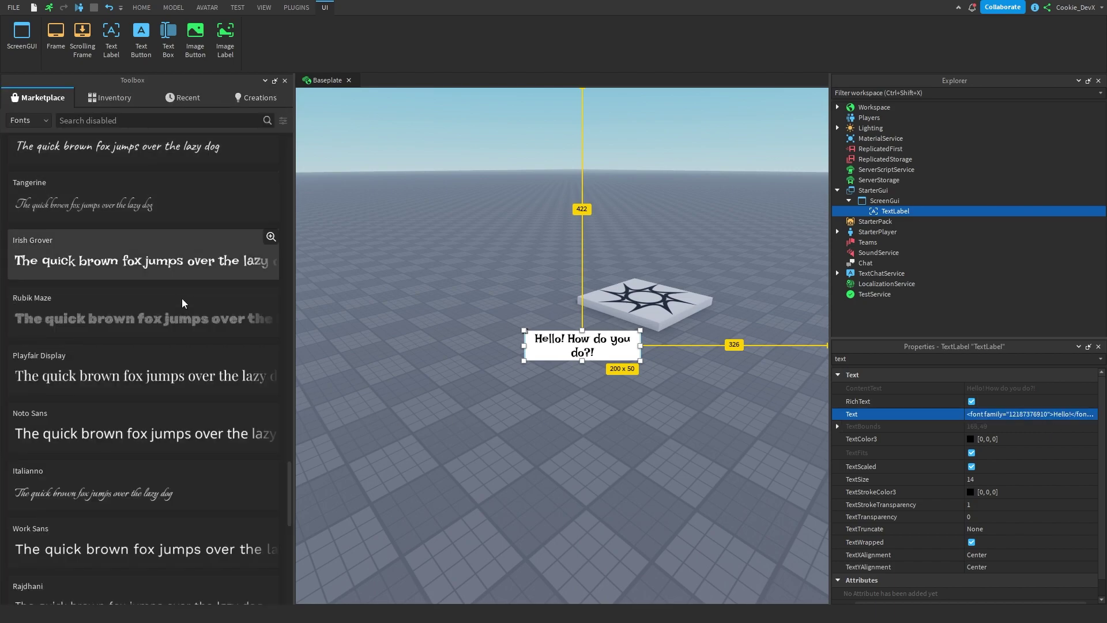
scroll(175, 362, down, 5)
click(92, 183)
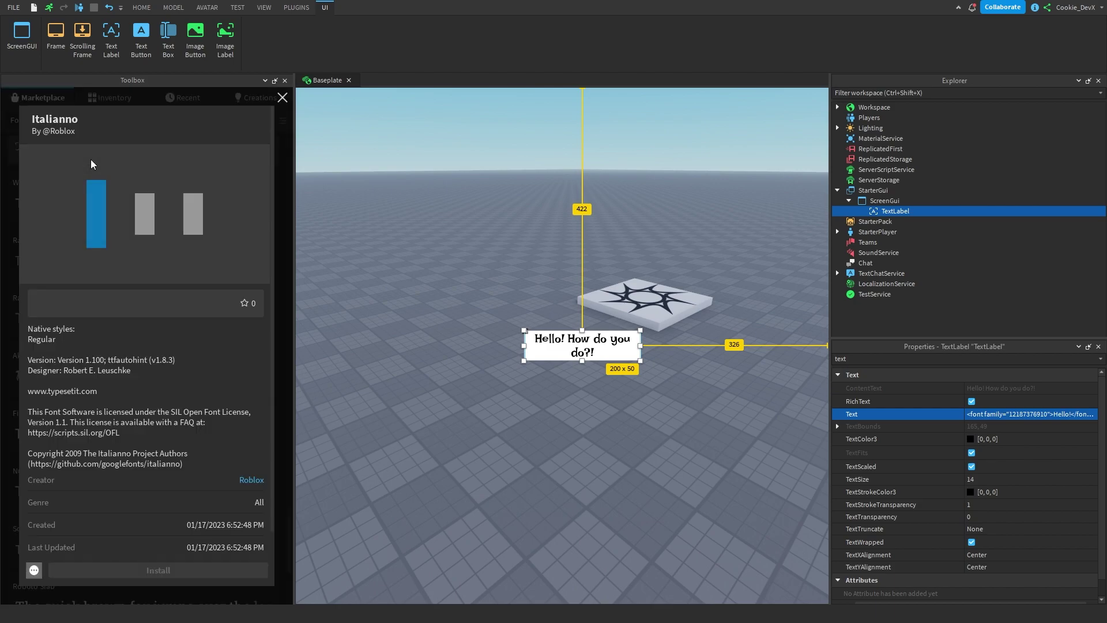
click(34, 570)
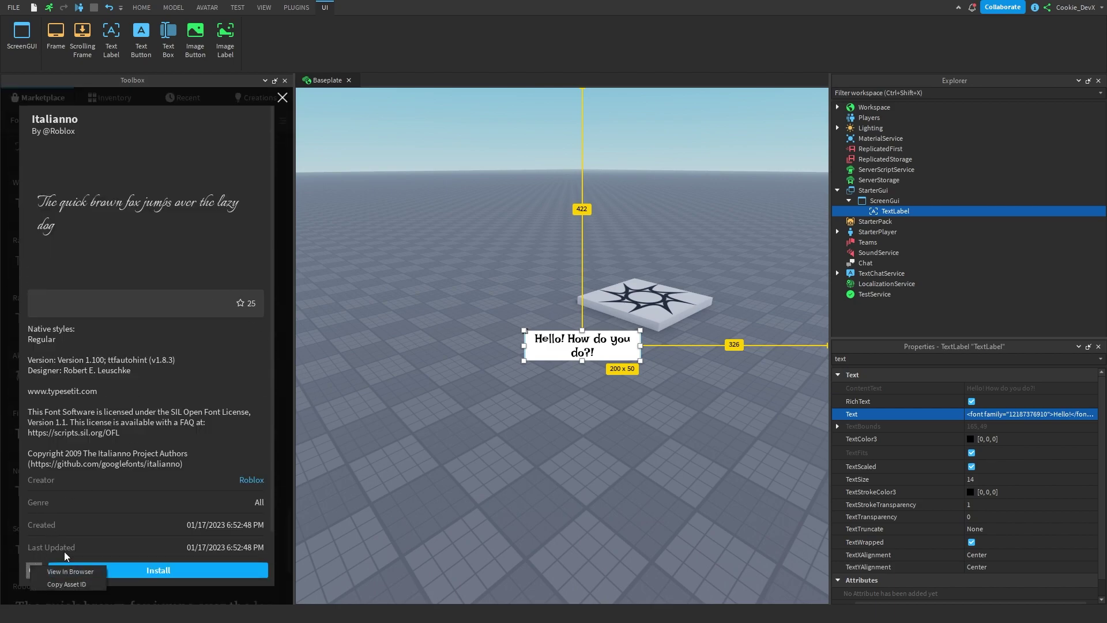
click(84, 585)
click(1045, 414)
double_click(997, 414)
key(ctrl+v)
key(Return)
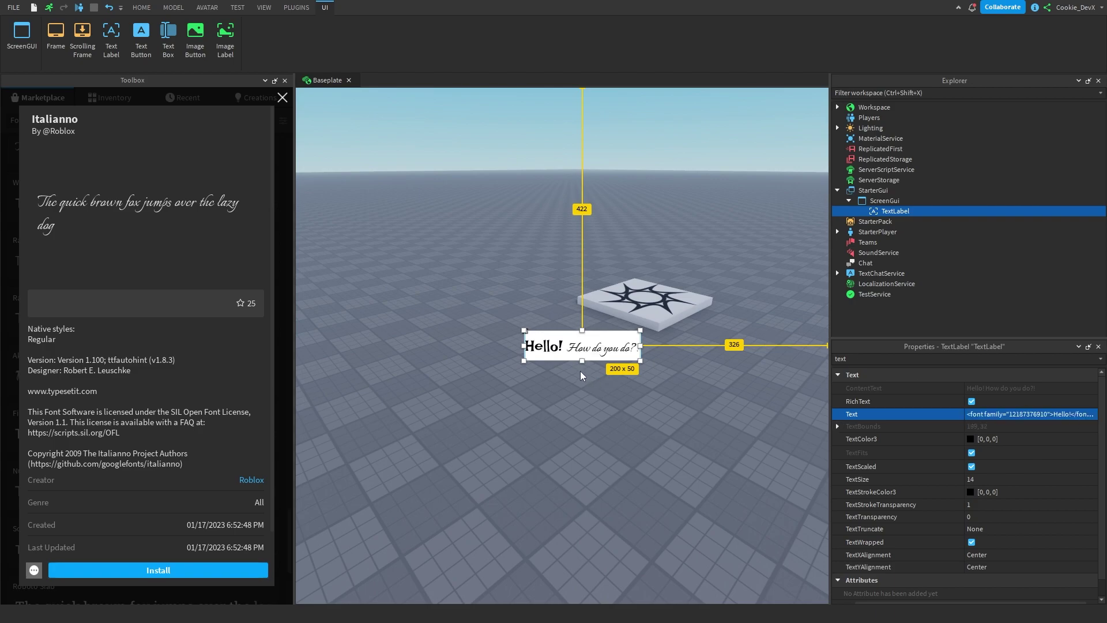
drag(583, 361, 582, 406)
click(1055, 411)
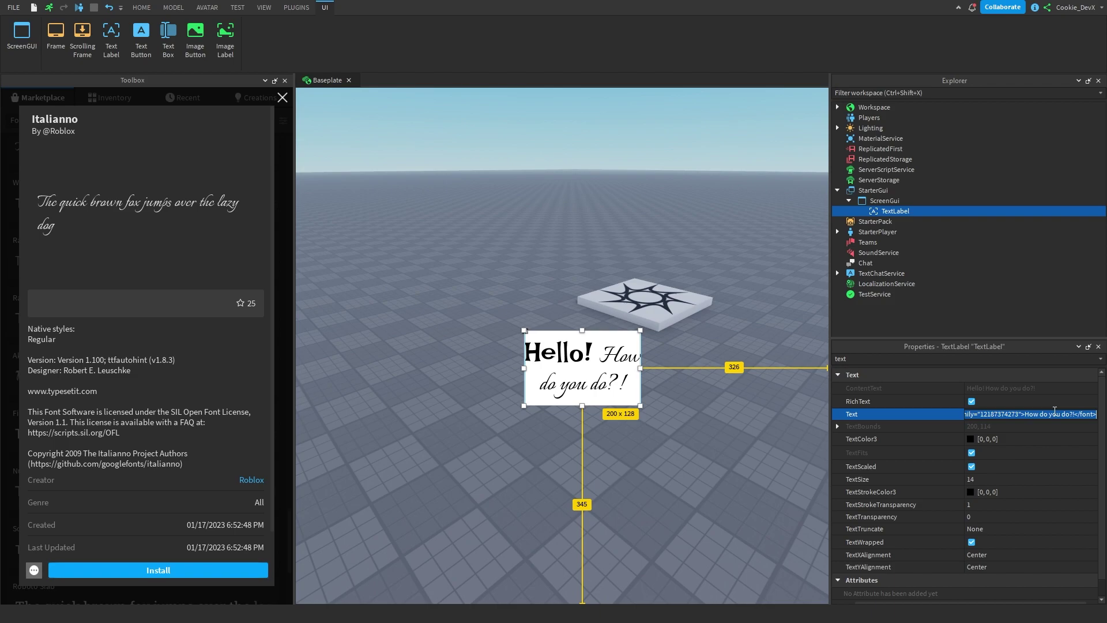
Replace the TextLabel's rich-text Text value with plain 'HellO!'.
key(BackSpace)
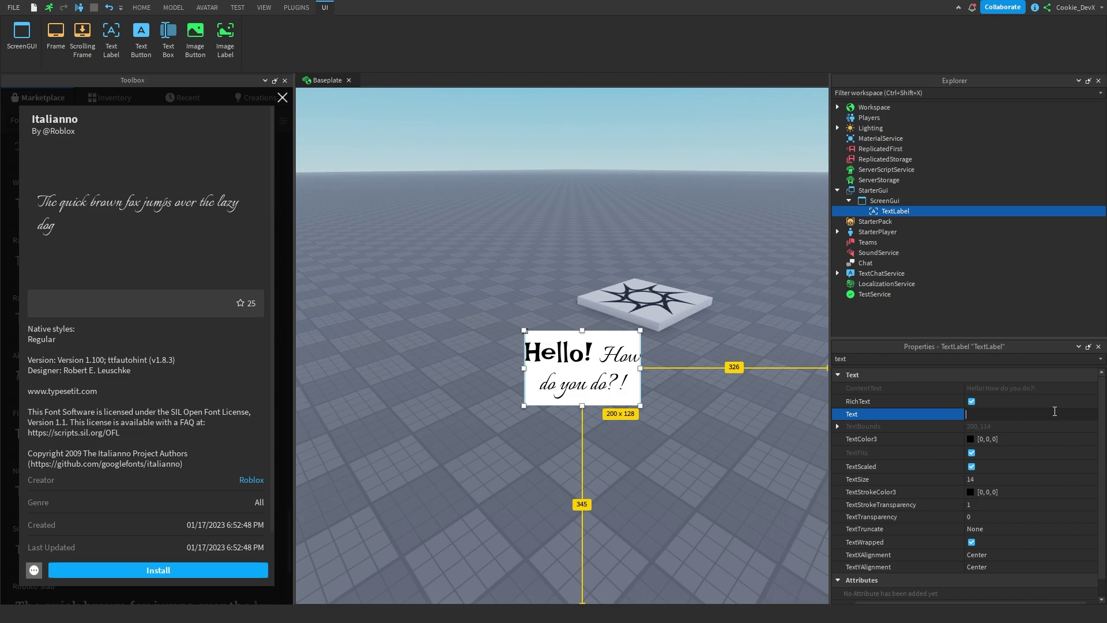
text(HellO!)
key(Return)
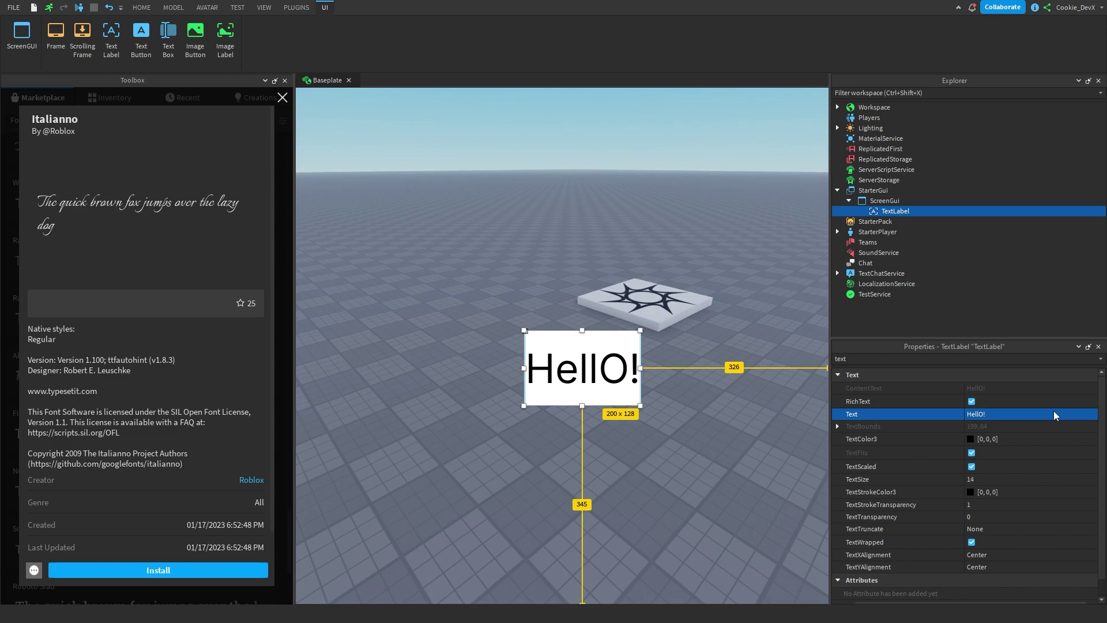
Insert a LocalScript into the TextLabel and write 'local TextLabel = script.Parent' plus a TextLabel.FontFace line.
click(921, 212)
text(local)
key(Return)
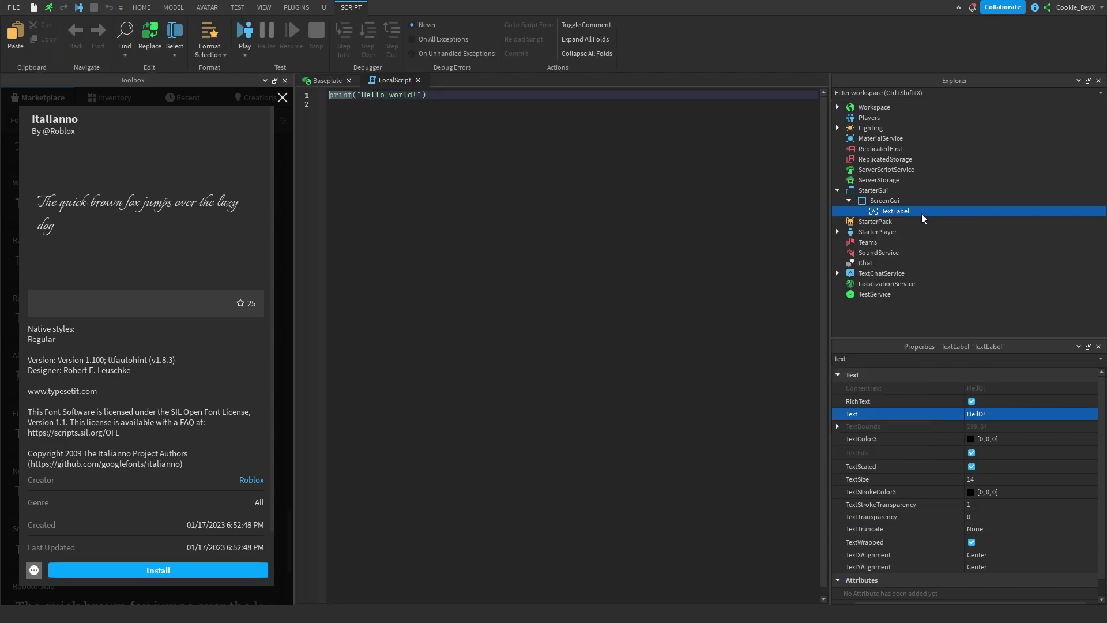
key(ctrl+a)
text(local Tex)
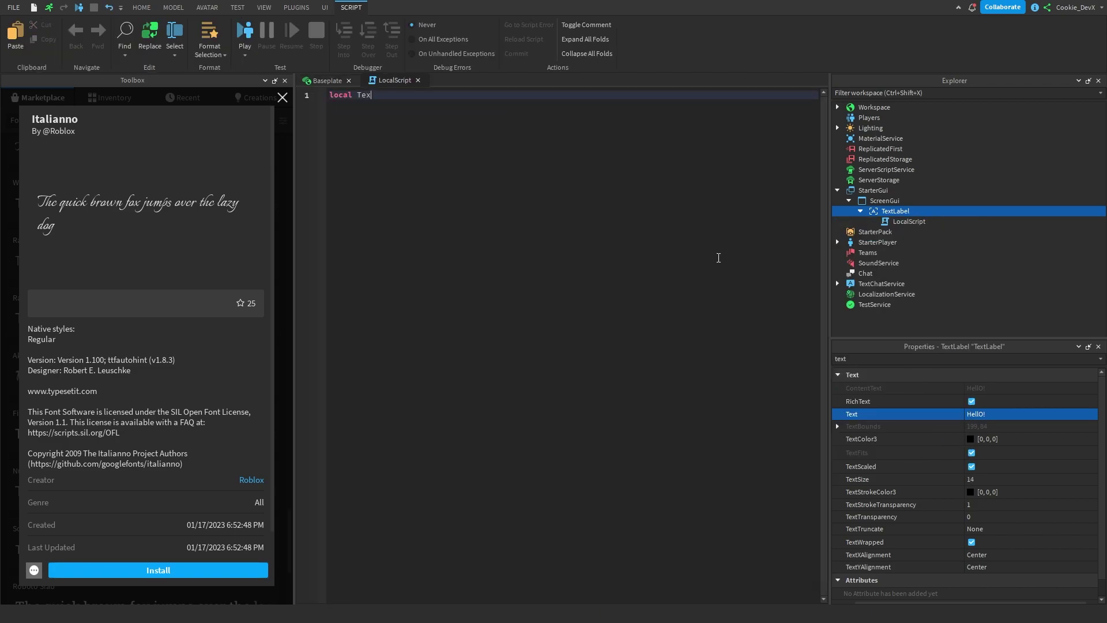
text(tLabel = script.Parent)
key(Return)
key(Return)
text(TextLabel.FontFace =)
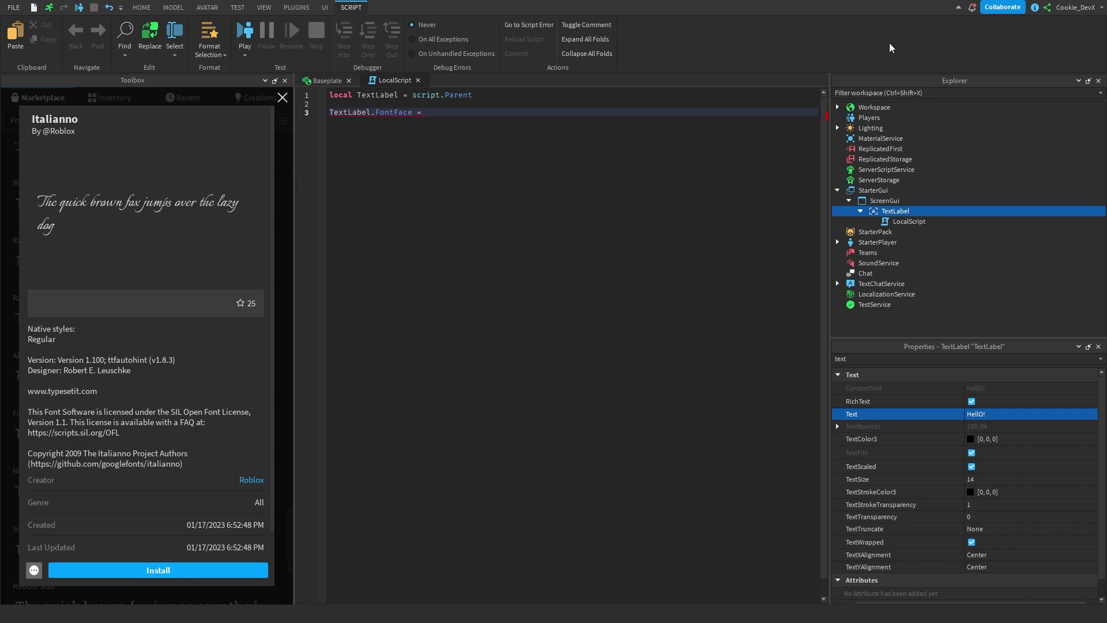
click(282, 98)
scroll(160, 370, down, 10)
click(137, 553)
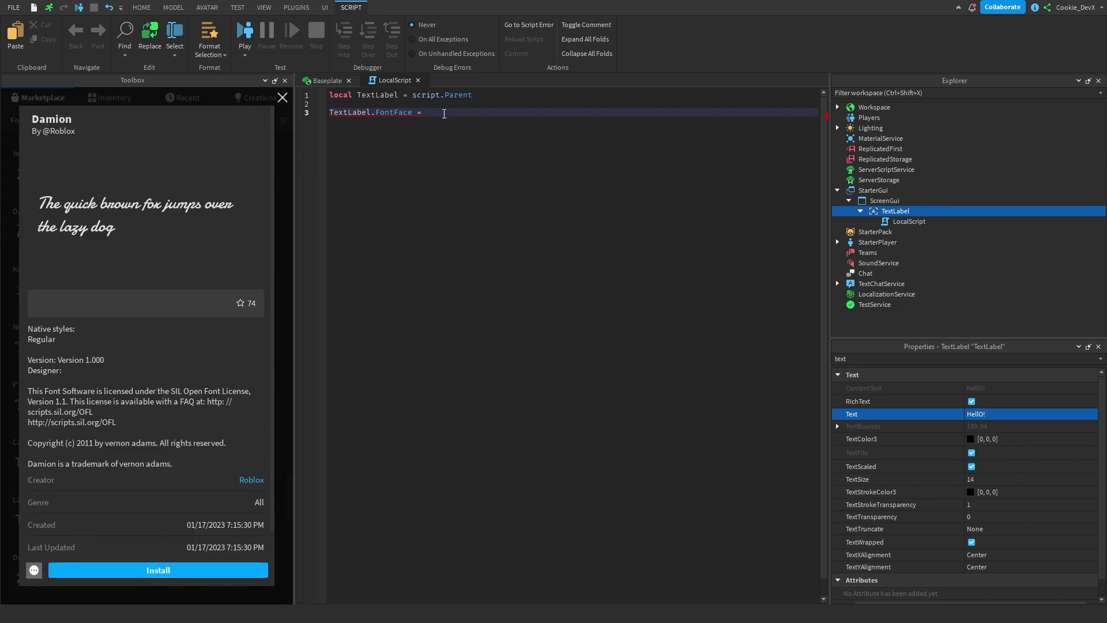
key(ctrl+v)
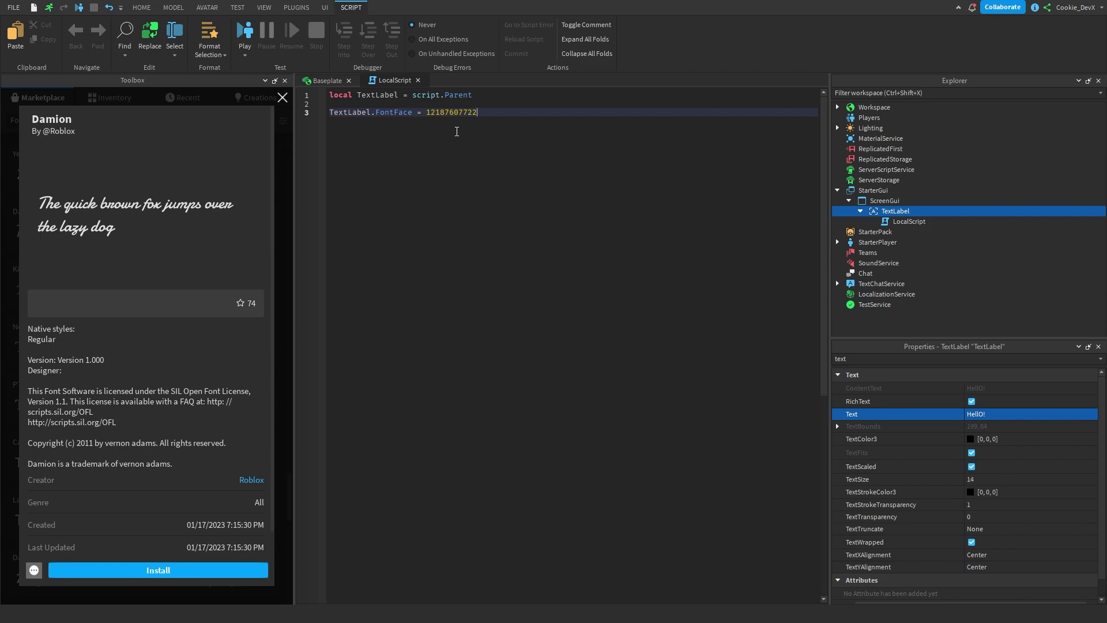
key(ctrl+BackSpace)
text(Font.new()
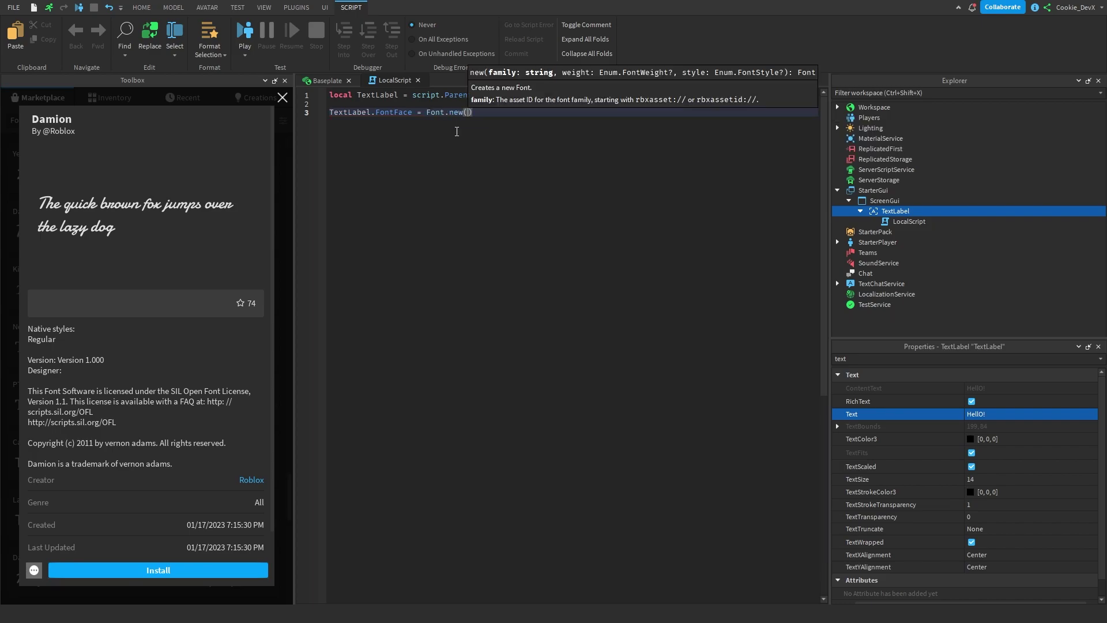
key(ctrl+v)
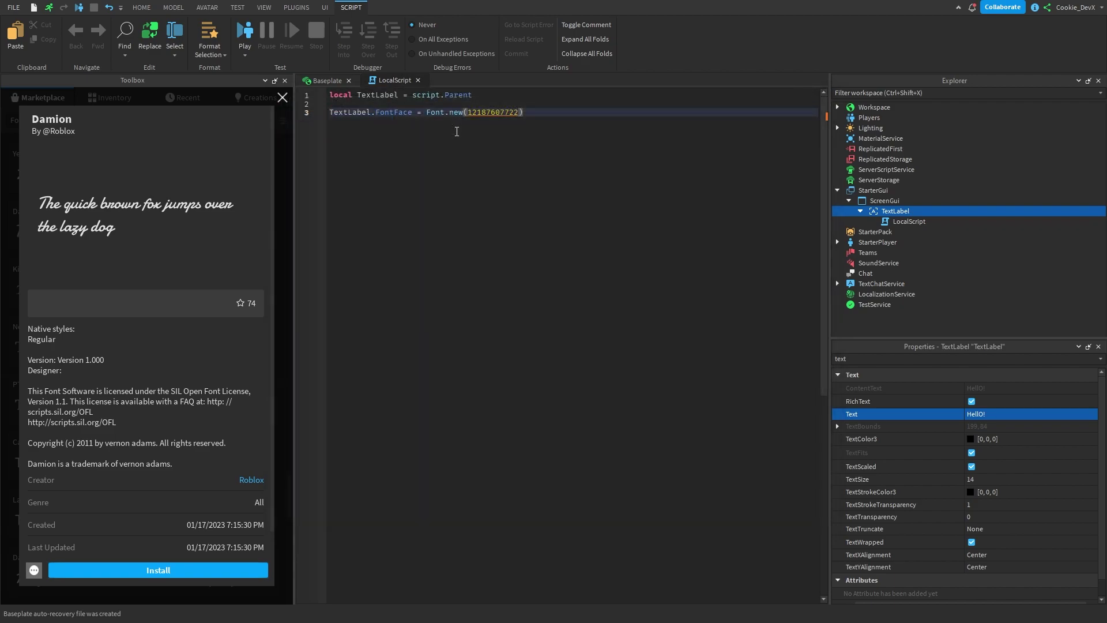
text(")
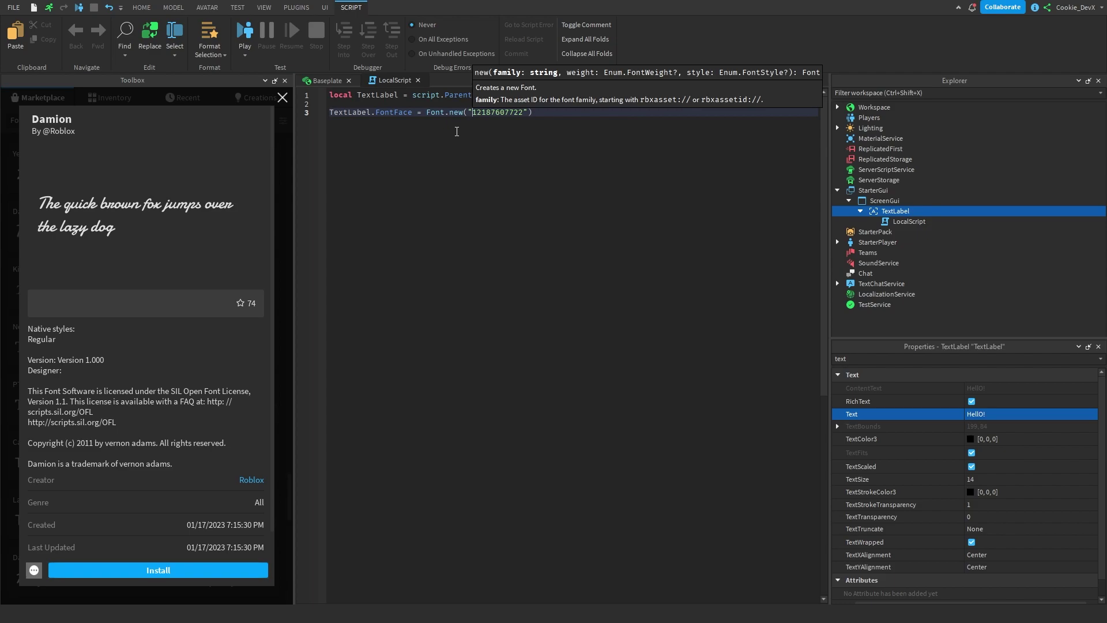
text(rbxasse)
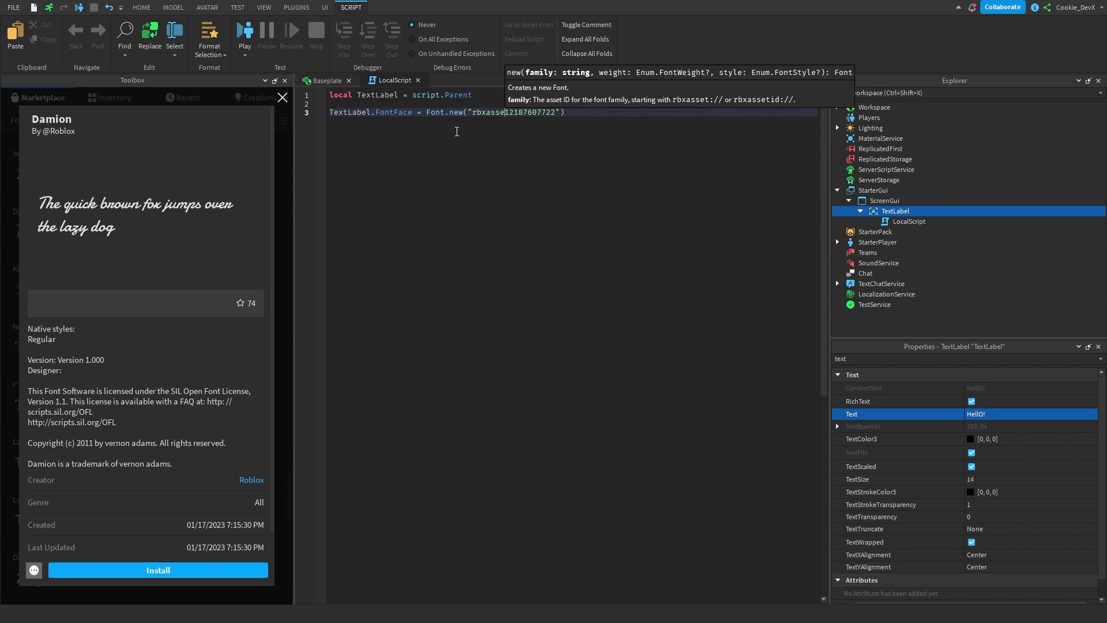
text(tid://)
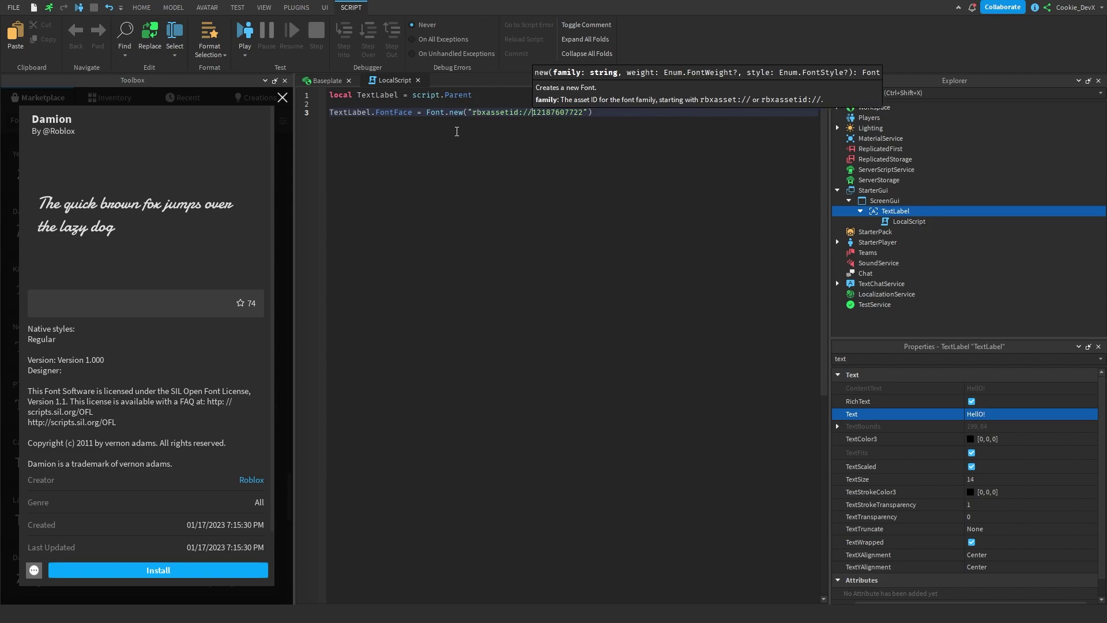
key(alt+p)
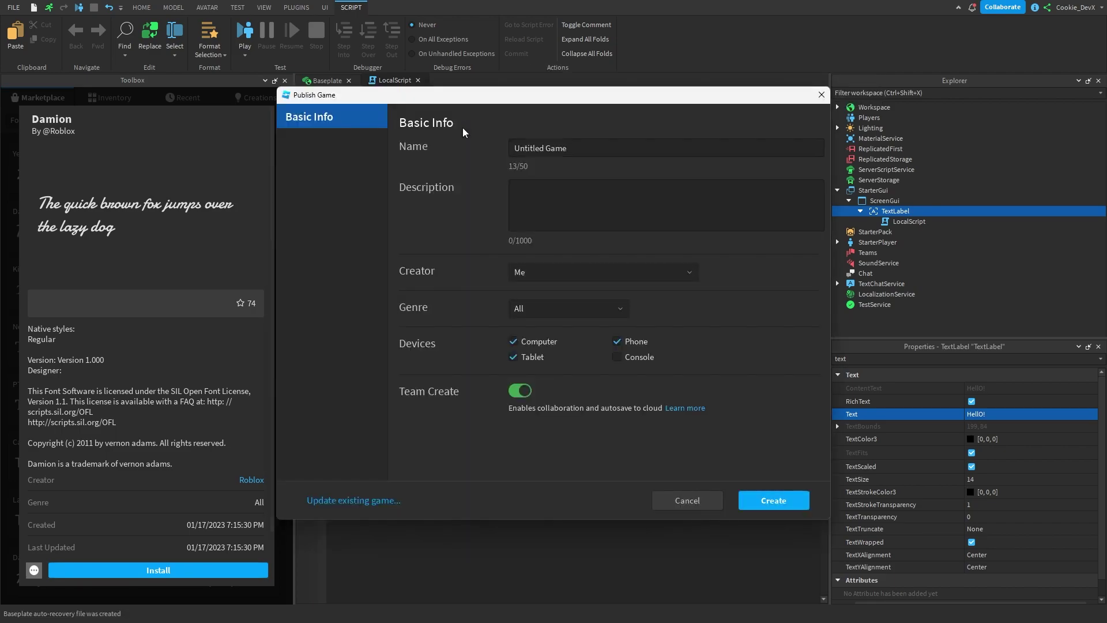
Publish the place as 'Font Game' with Team Create off and dismiss the confirmation.
click(519, 391)
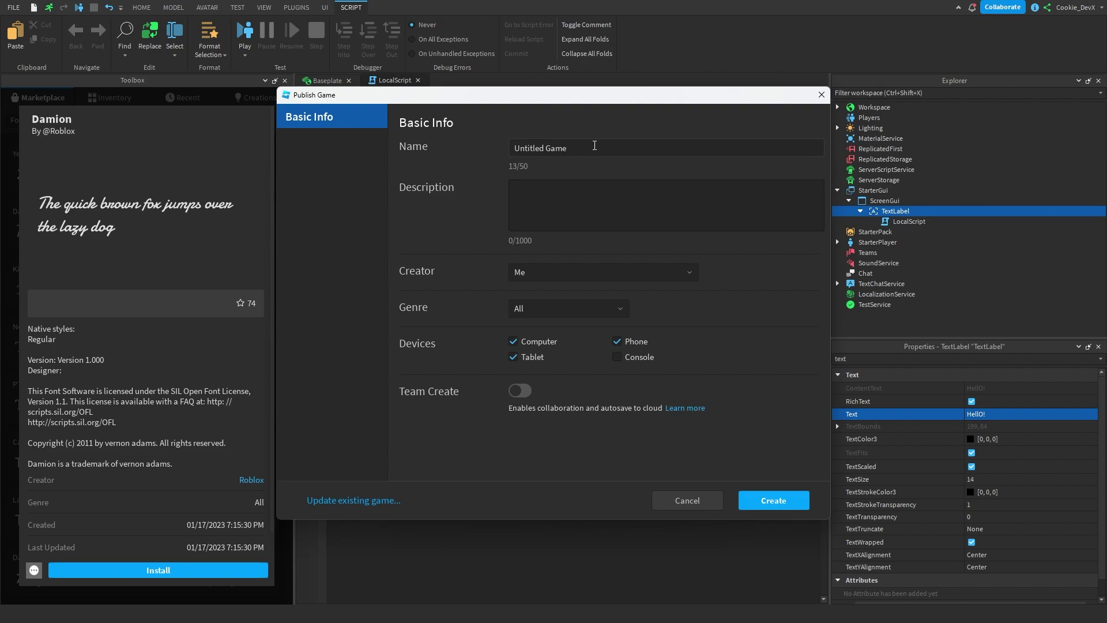
click(594, 147)
text(Font Game)
click(798, 506)
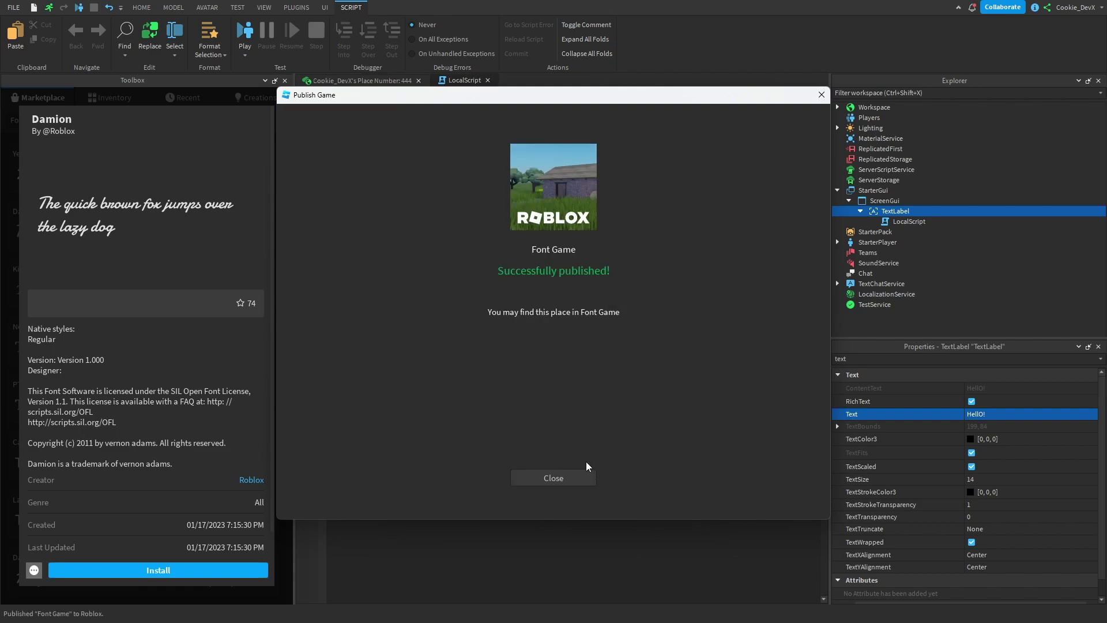
click(584, 541)
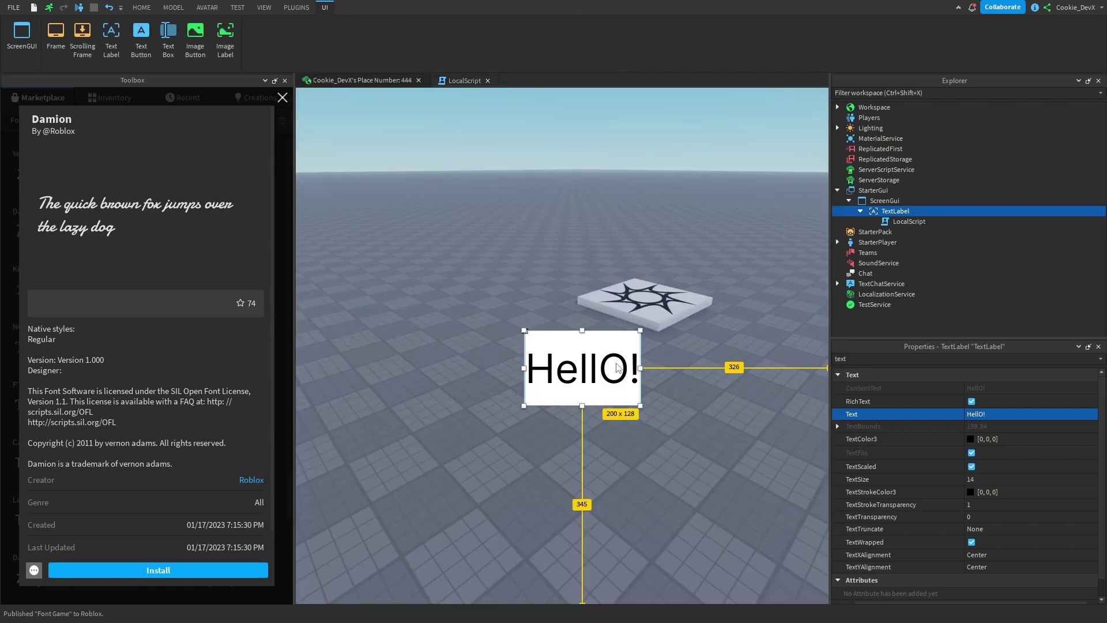
Add wait(3) before the FontFace line in the LocalScript and start a play test.
click(750, 314)
click(914, 222)
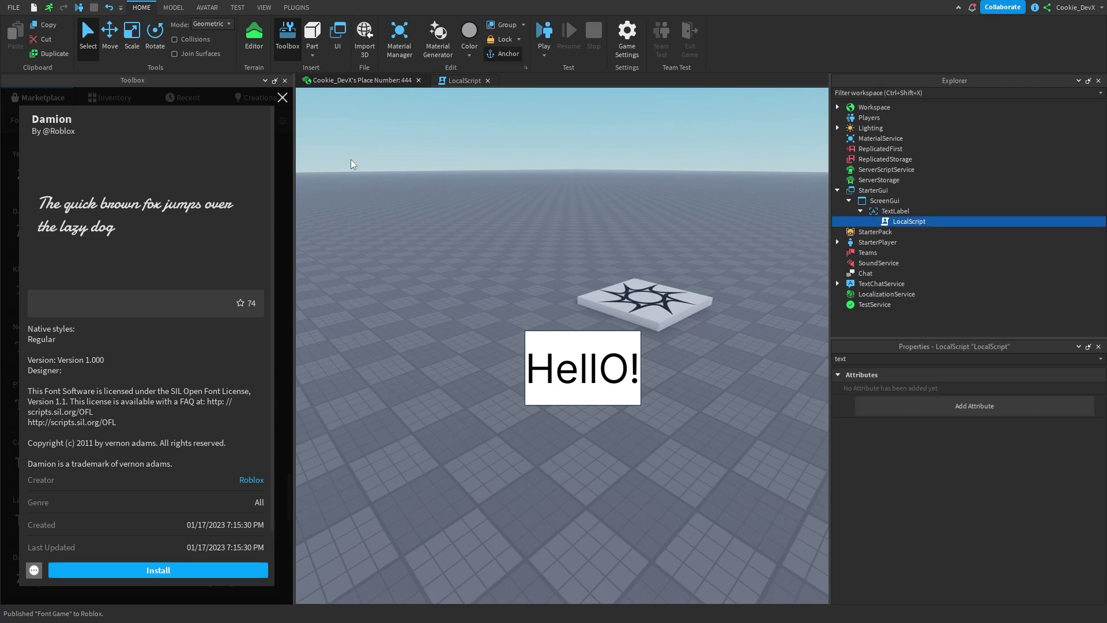
double_click(882, 222)
click(484, 96)
key(Return)
key(Return)
text(wait(3)
click(334, 80)
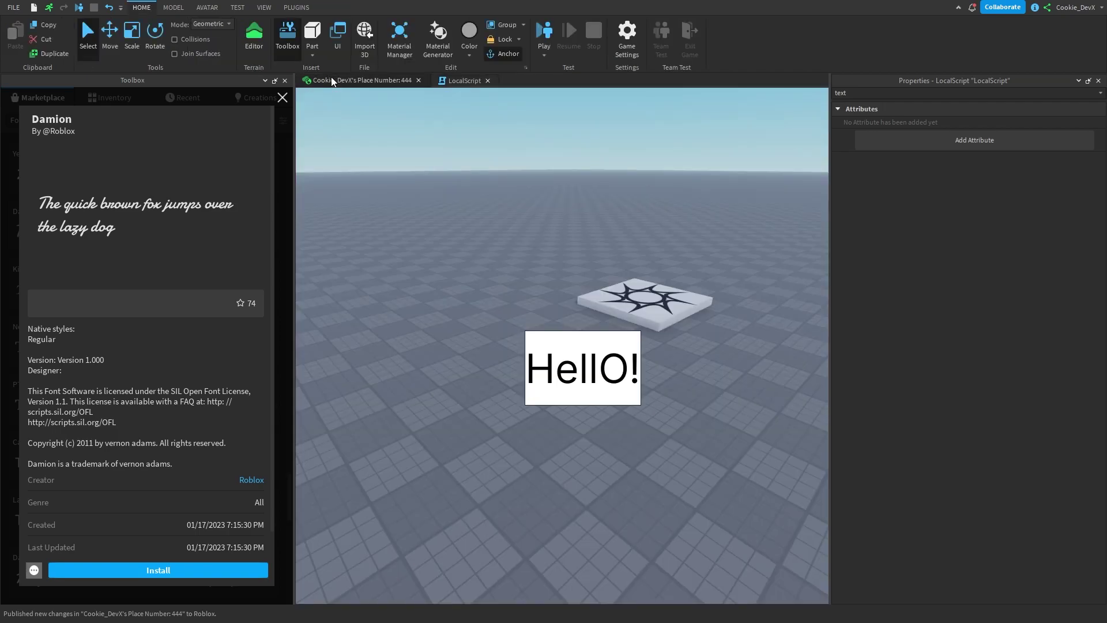
click(543, 32)
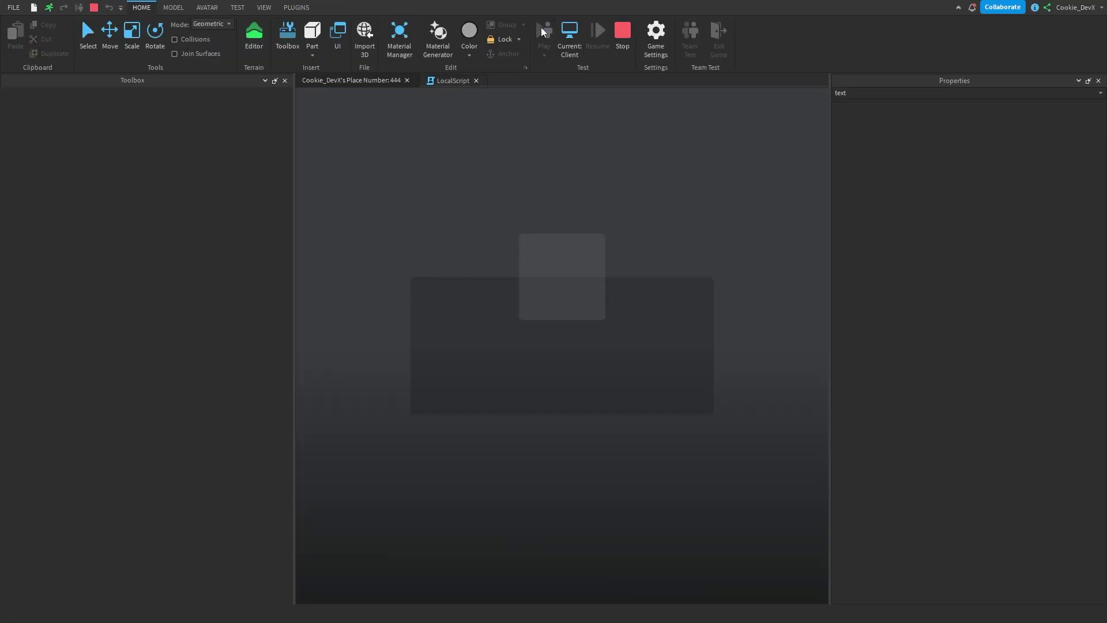